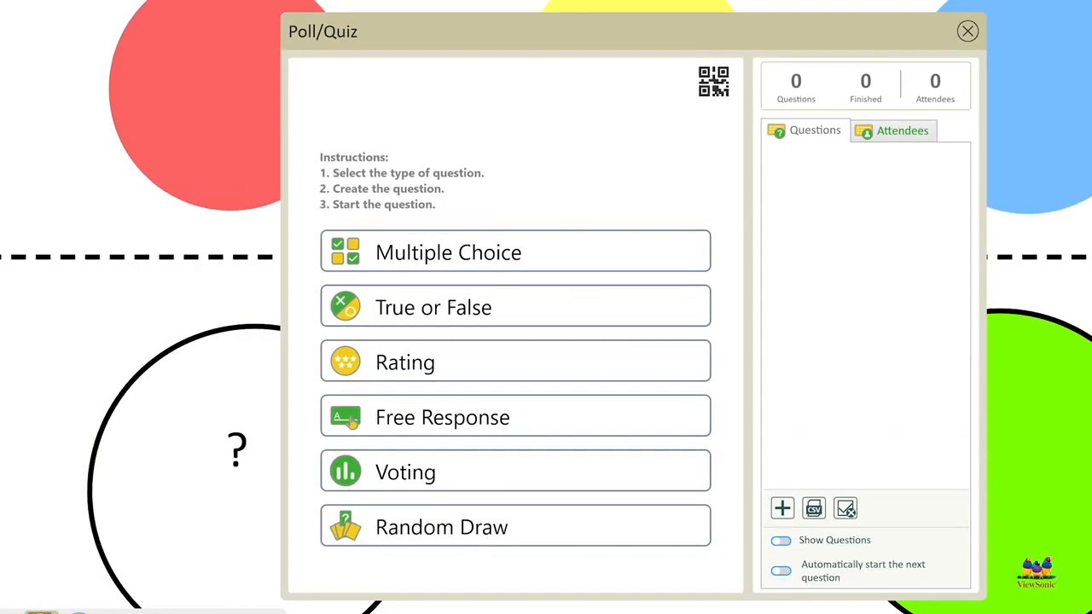
- Create a Multiple Choice question reading "What color will be made if we mix blue and yellow?"
left_click(515, 251)
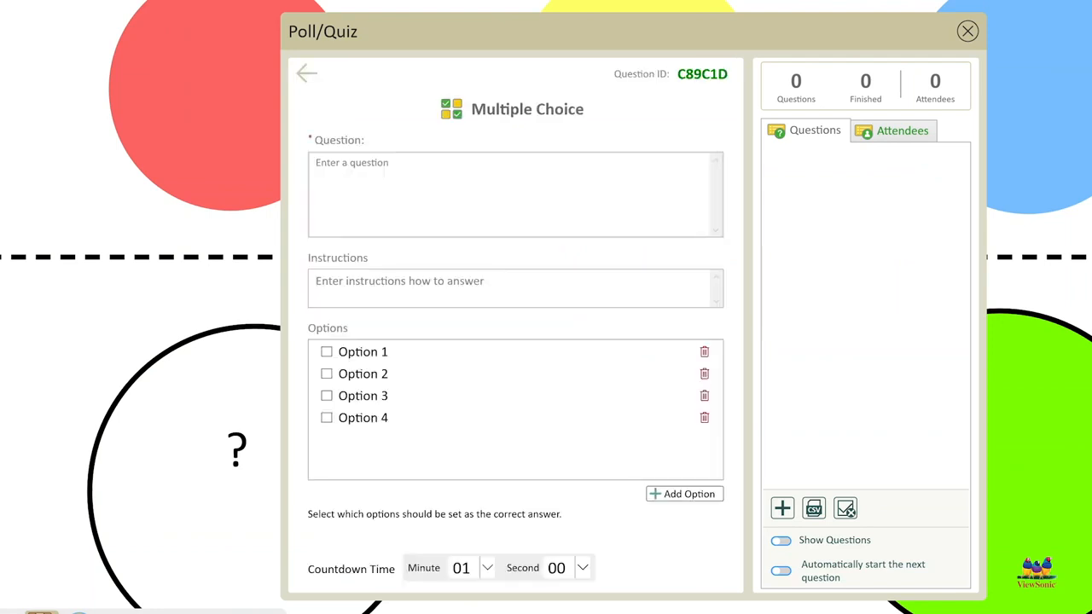
left_click(312, 163)
type("What color will be made if we mix blue and yellow>")
key("BackSpace")
type("?")
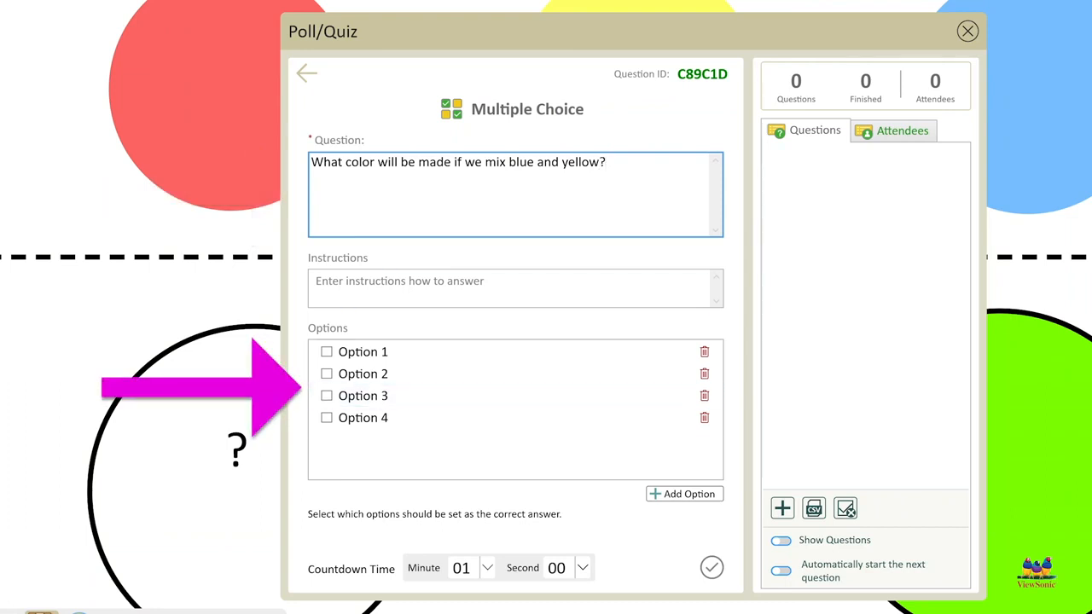
- Replace the first answer option's text with "Blue"
left_click(402, 353)
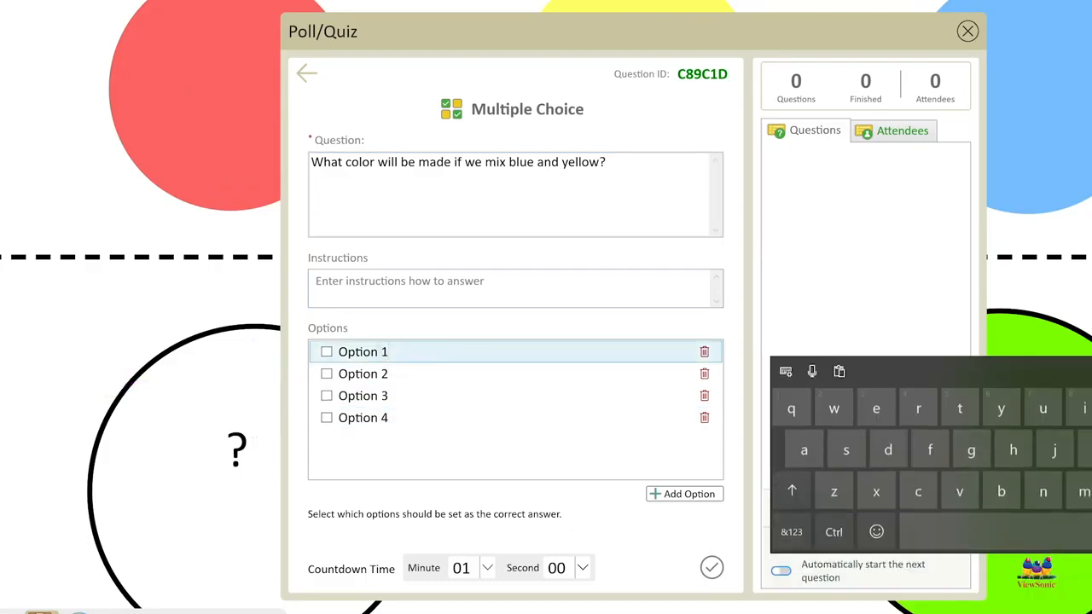
key("BackSpace")
key("BackSpace")
key("BackSpace")
key("BackSpace")
key("BackSpace")
key("BackSpace")
key("BackSpace")
key("BackSpace")
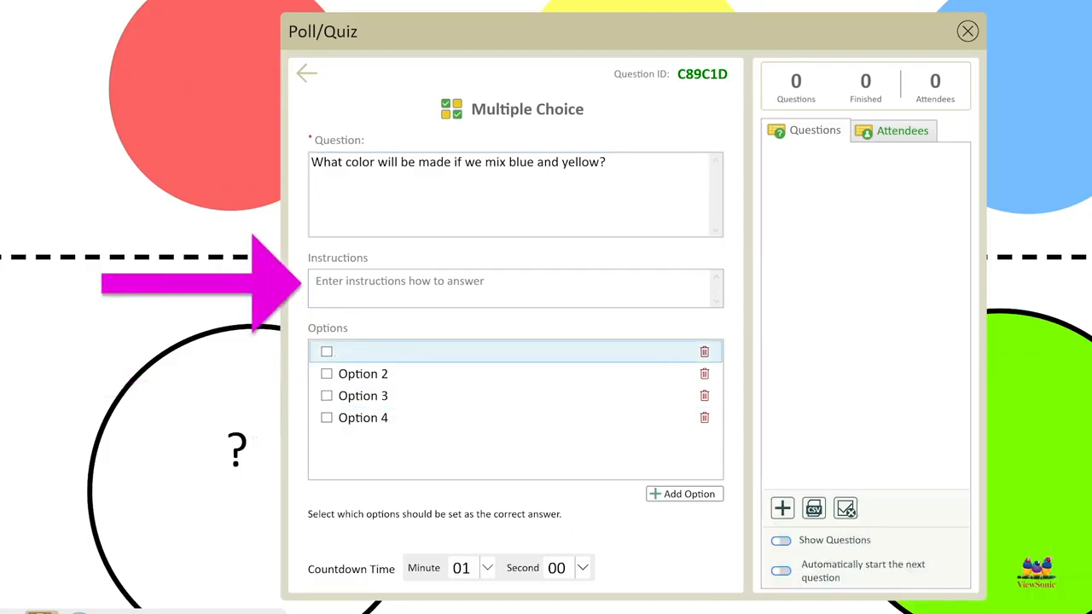
type("Blue")
- Replace the second answer option's text with "Green"
left_click(414, 373)
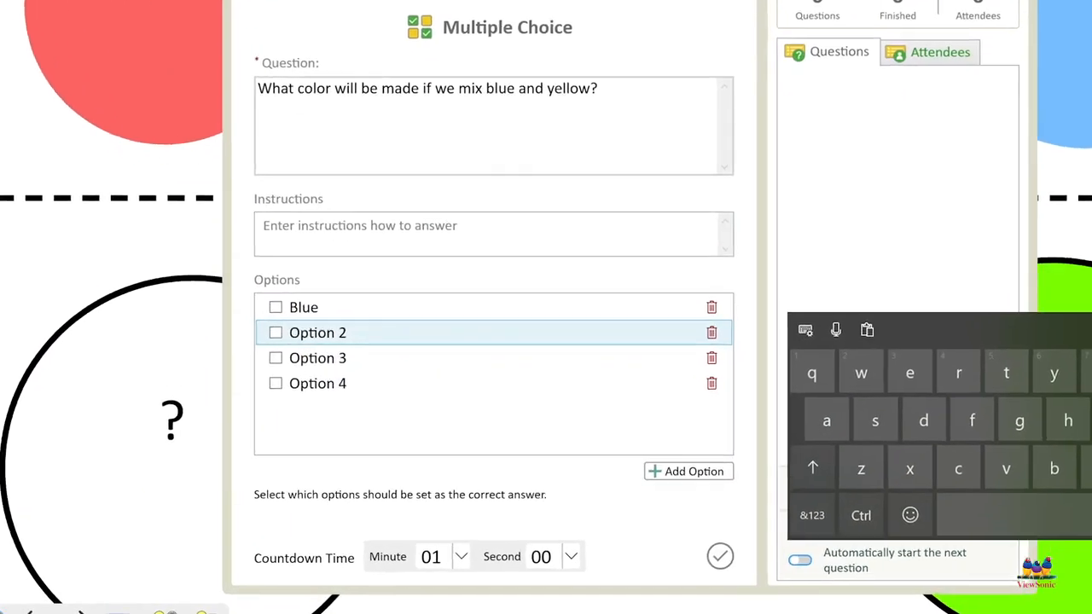
key("BackSpace")
key("BackSpace")
key("BackSpace")
key("BackSpace")
key("BackSpace")
key("BackSpace")
key("BackSpace")
key("BackSpace")
type("Green")
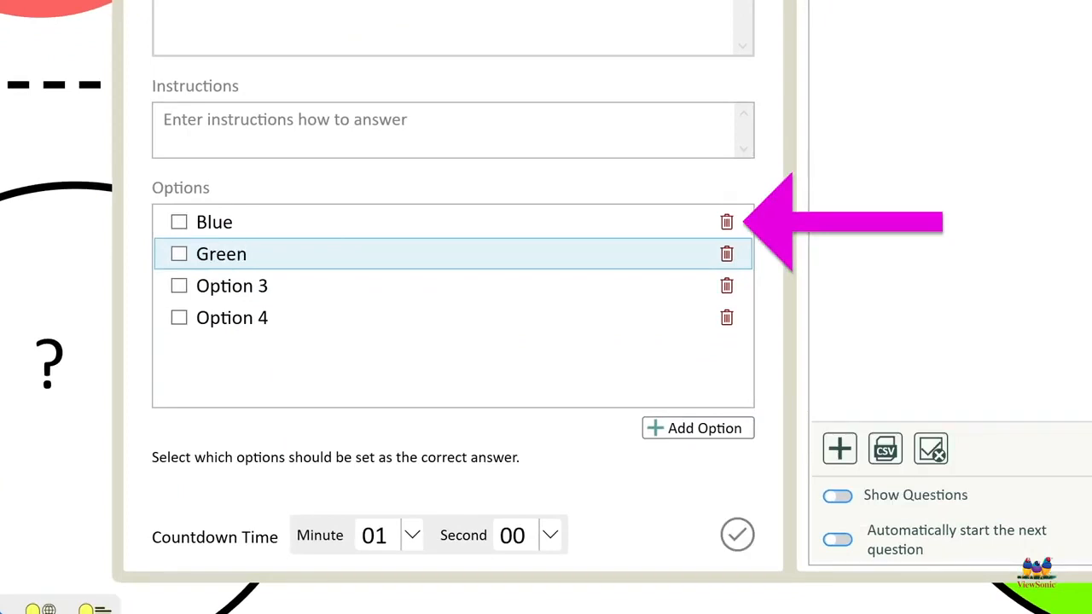
- Replace the third answer option's text with "Red"
left_click(281, 285)
key("BackSpace")
key("BackSpace")
key("BackSpace")
key("BackSpace")
key("BackSpace")
key("BackSpace")
key("BackSpace")
key("BackSpace")
type("Red")
- Replace the fourth answer option's text with "Yellow"
left_click(276, 317)
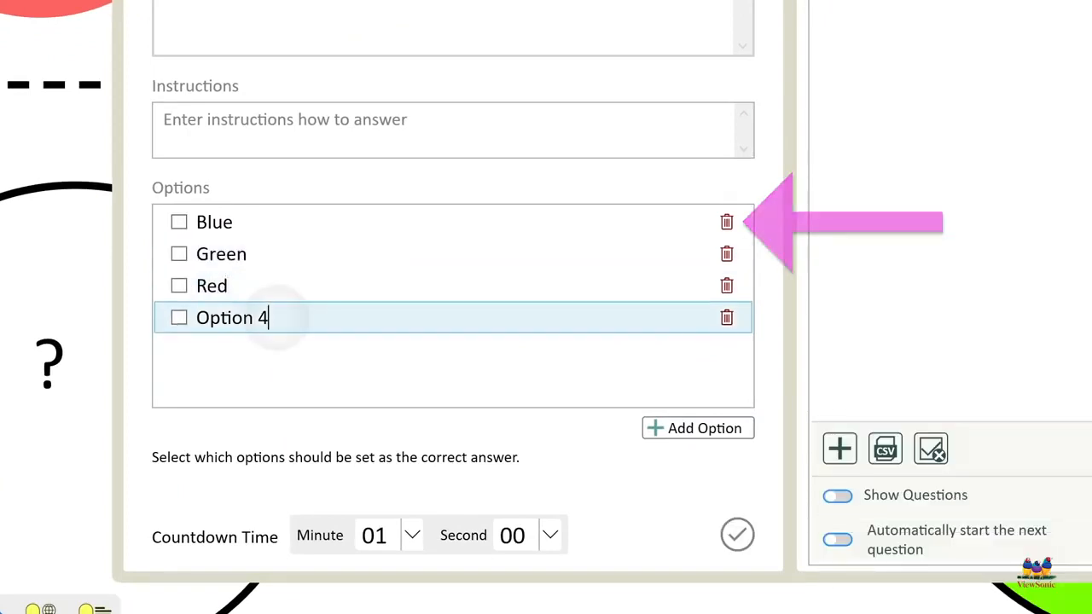
key("BackSpace")
key("BackSpace")
key("BackSpace")
key("BackSpace")
key("BackSpace")
key("BackSpace")
key("BackSpace")
key("BackSpace")
type("Yellow")
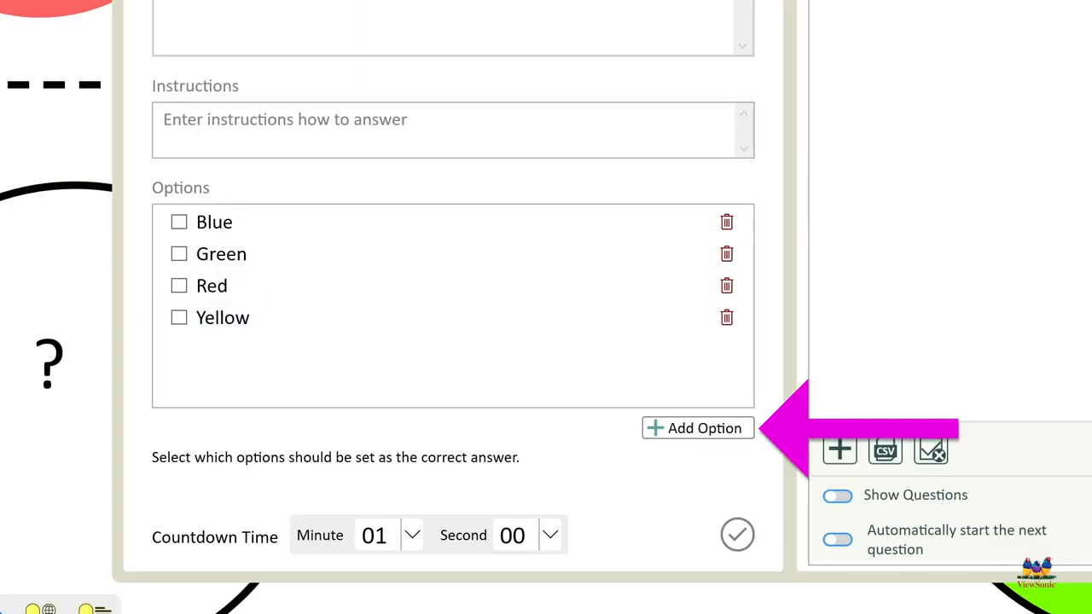
- Add a fifth answer option to the question and name it "Brown"
left_click(698, 428)
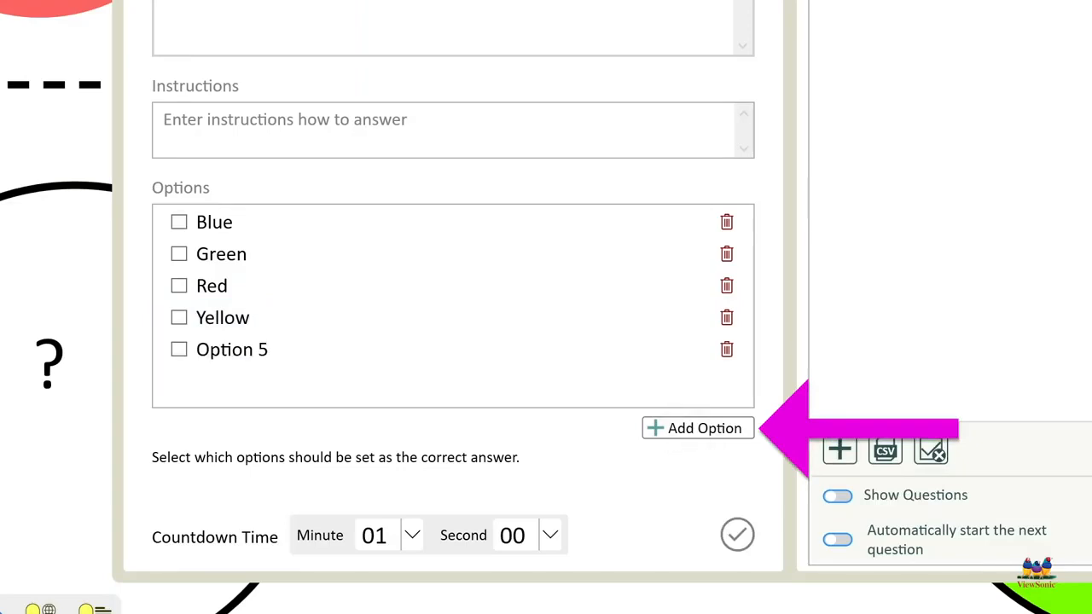
left_click(247, 349)
key("BackSpace")
key("BackSpace")
key("BackSpace")
key("BackSpace")
key("BackSpace")
key("BackSpace")
key("BackSpace")
key("BackSpace")
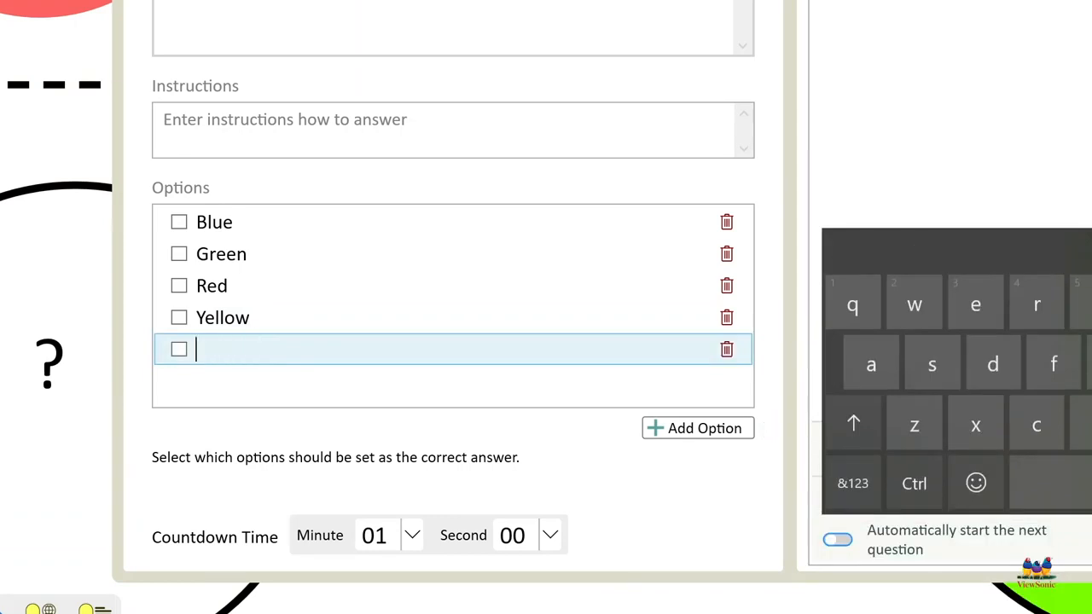
type("Brown")
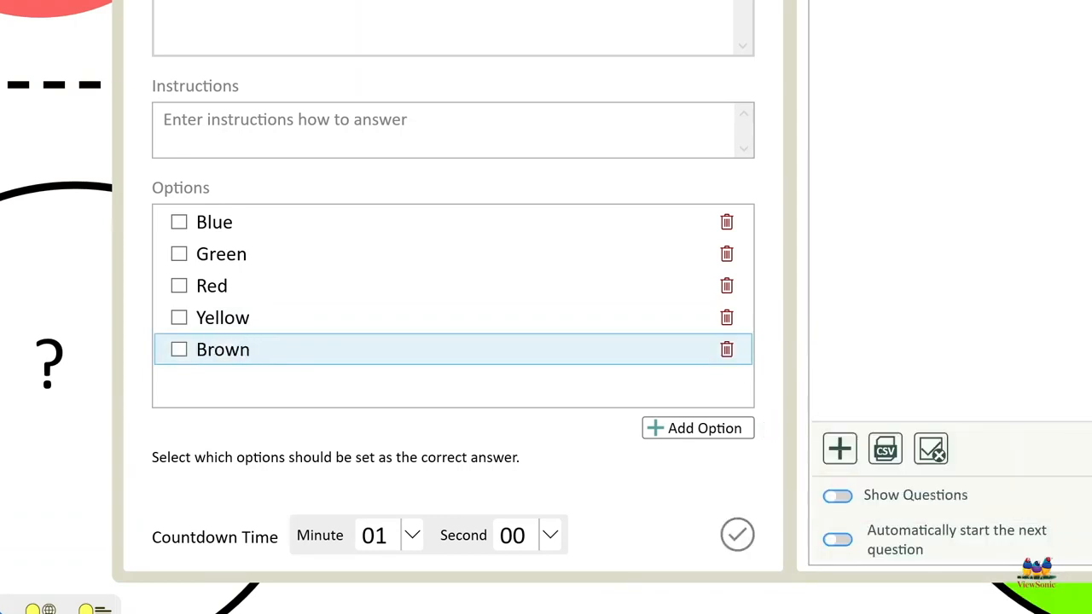
- Mark Green as the correct answer and save the question with a countdown of 00 minutes 30 seconds
left_click(178, 254)
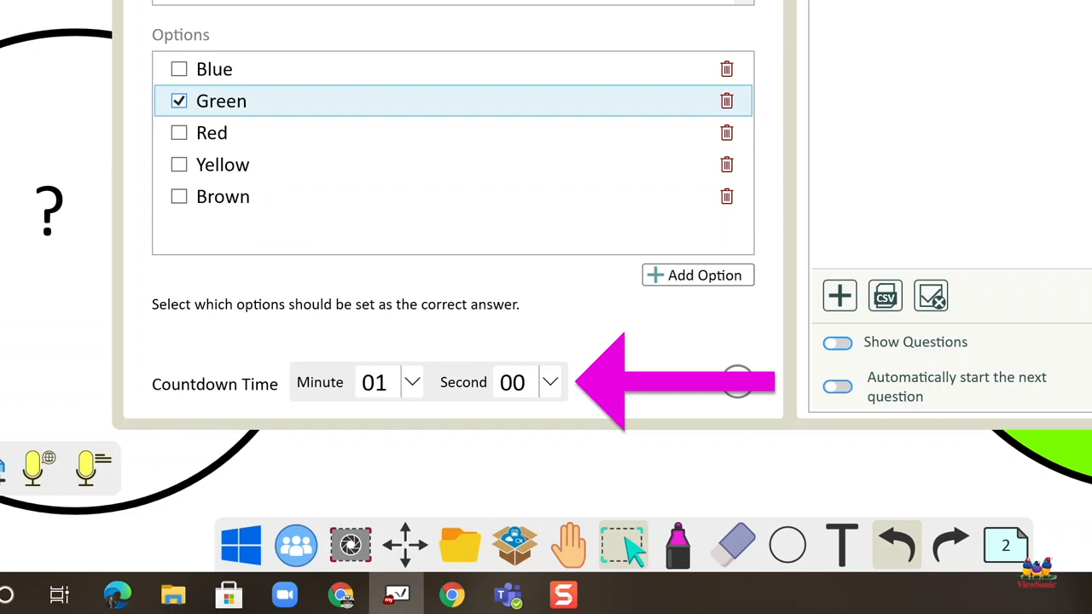
left_click(412, 382)
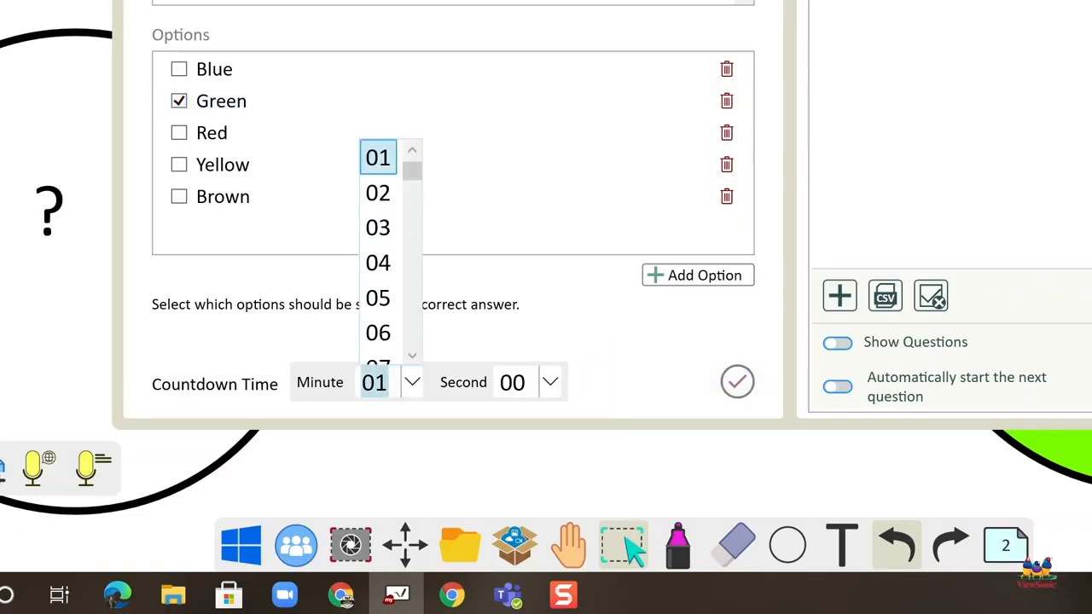
scroll(378, 248, "up", 1)
left_click(378, 156)
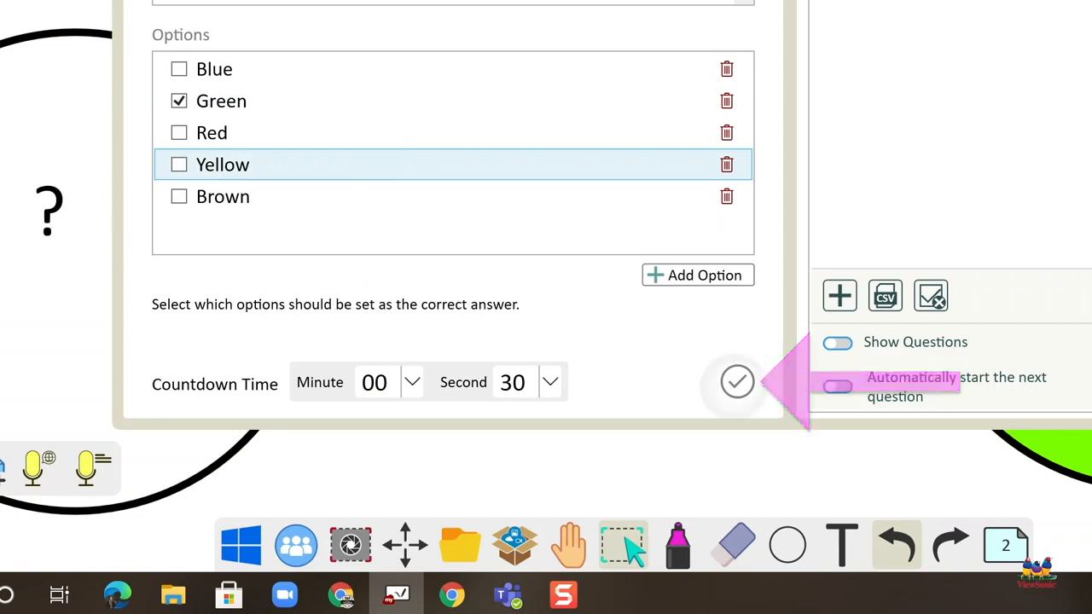
left_click(737, 381)
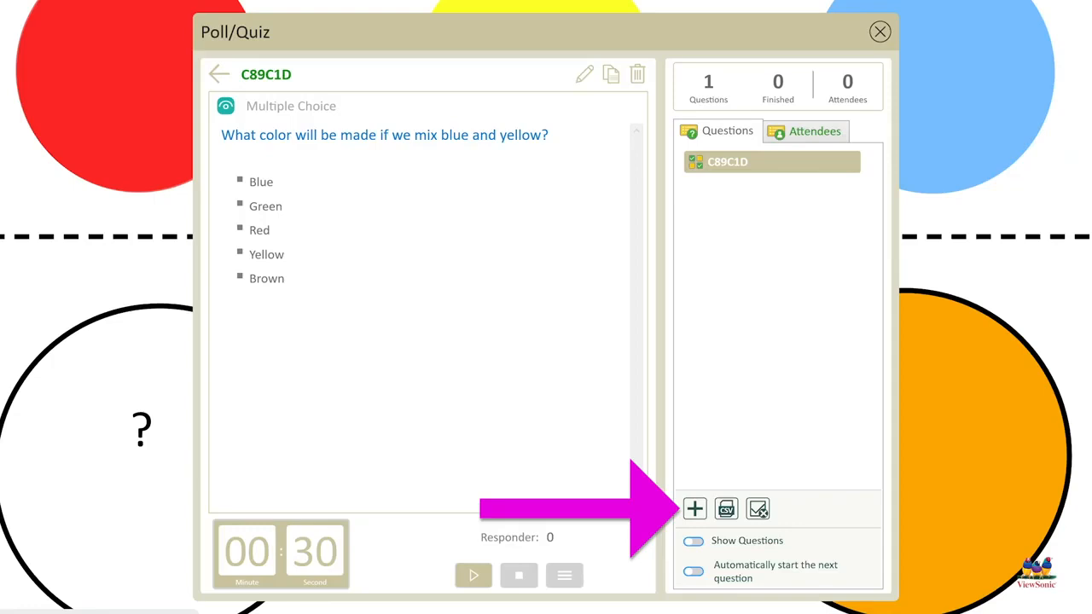
- Add a True or False question to the quiz reading "Yellow and red will make orange."
left_click(694, 509)
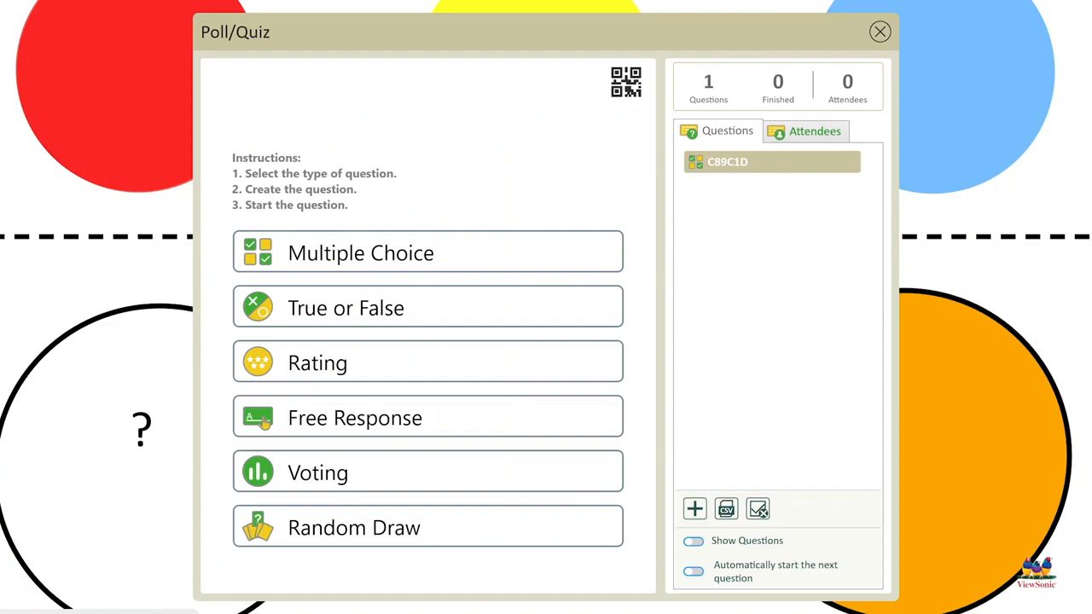
left_click(418, 307)
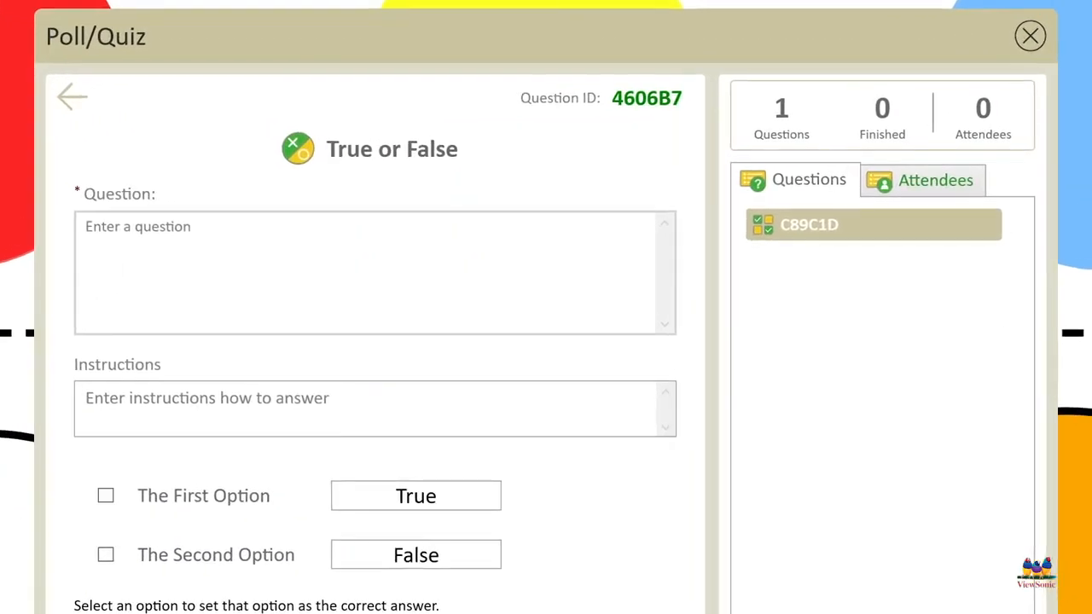
type("Yellow and red will make orange.")
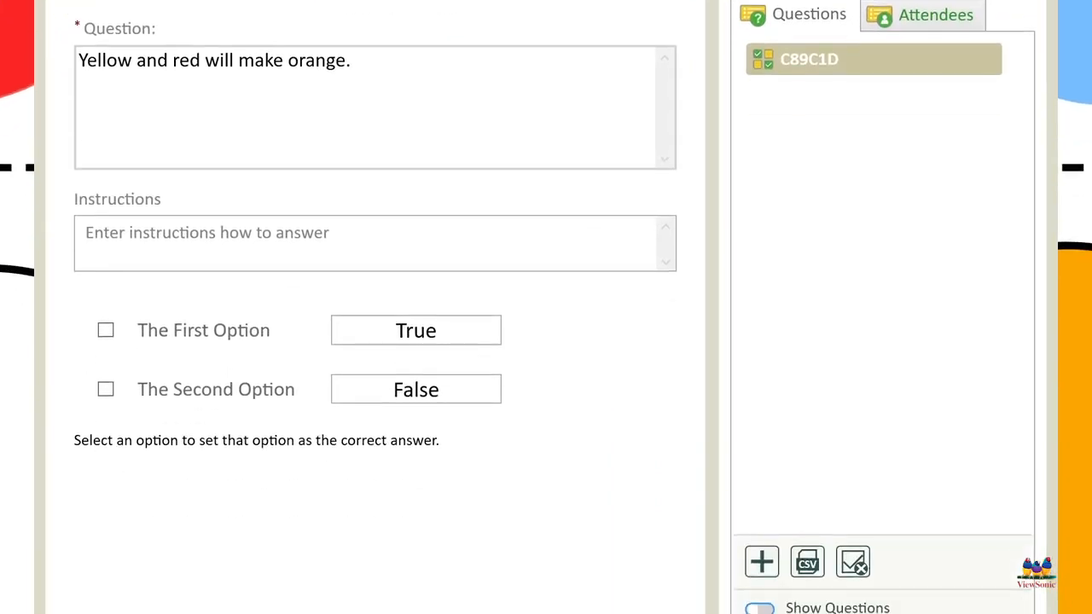
- Mark True as the correct answer and save the question with a countdown of 00 minutes 30 seconds
left_click(105, 330)
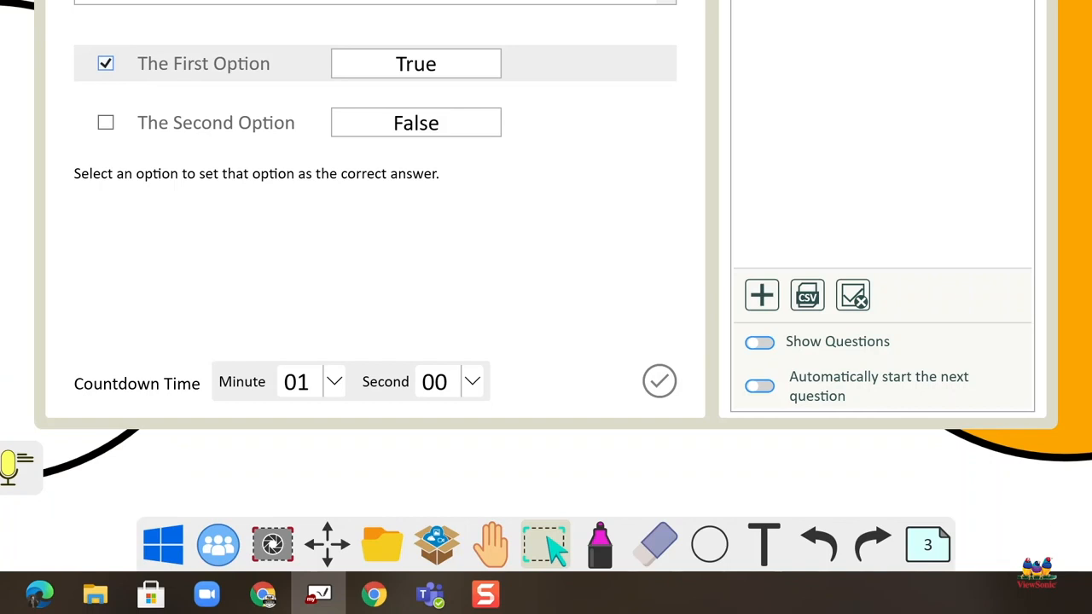
left_click(335, 382)
left_click_drag(335, 171, 334, 159)
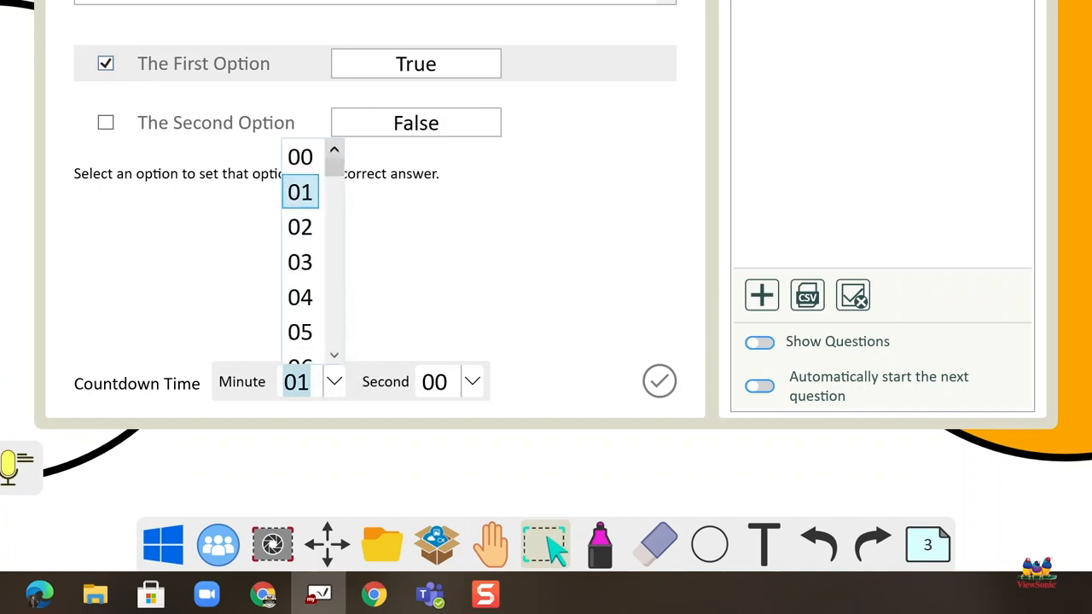
left_click(306, 151)
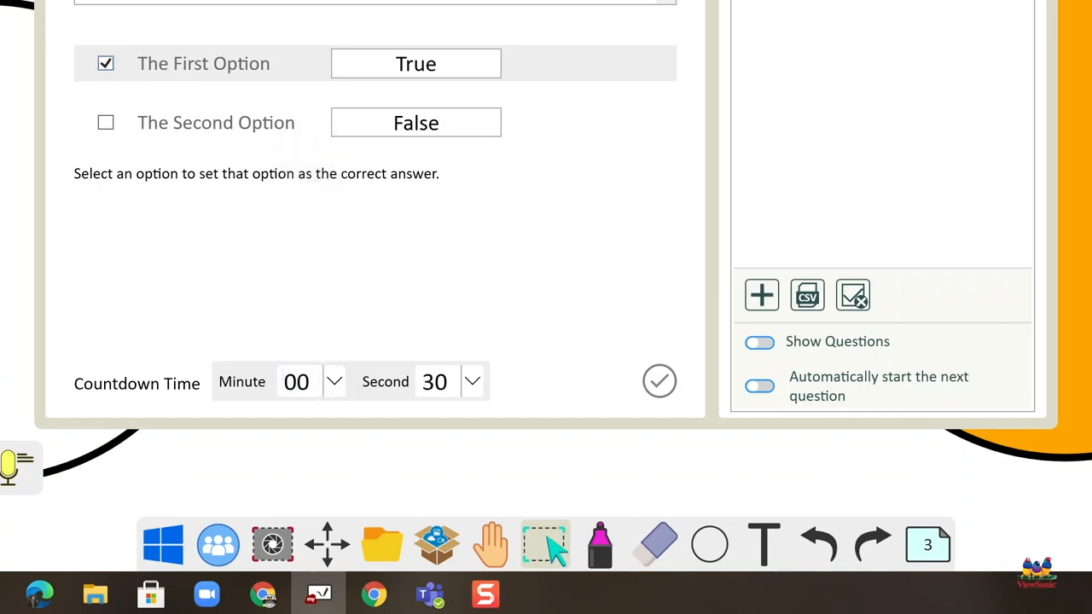
left_click(660, 381)
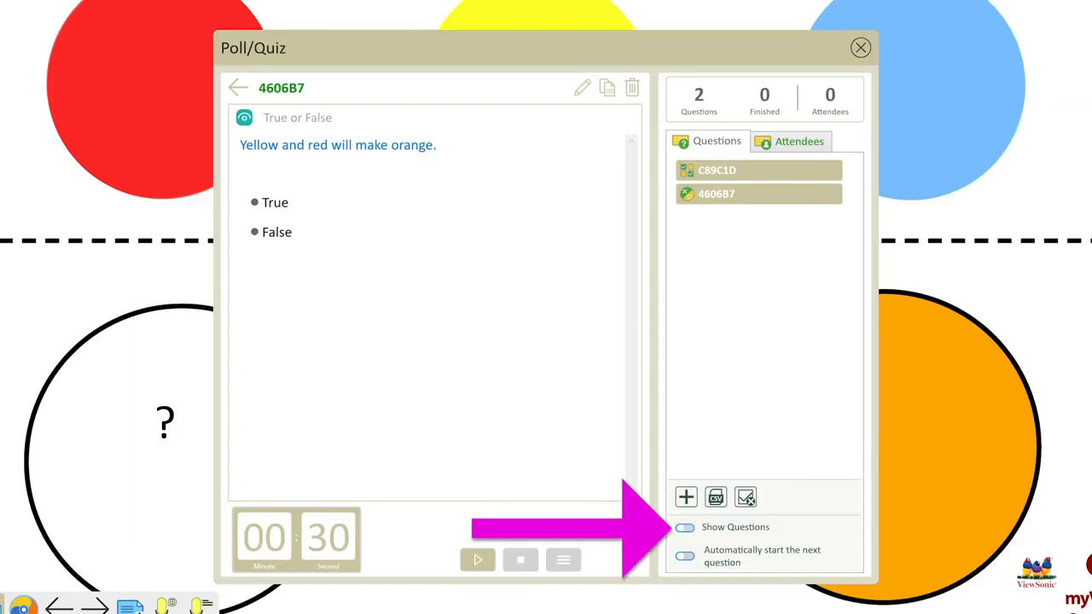
- Turn on Show Questions for the question list, and reopen and save the blue-and-yellow question without edits
left_click(685, 528)
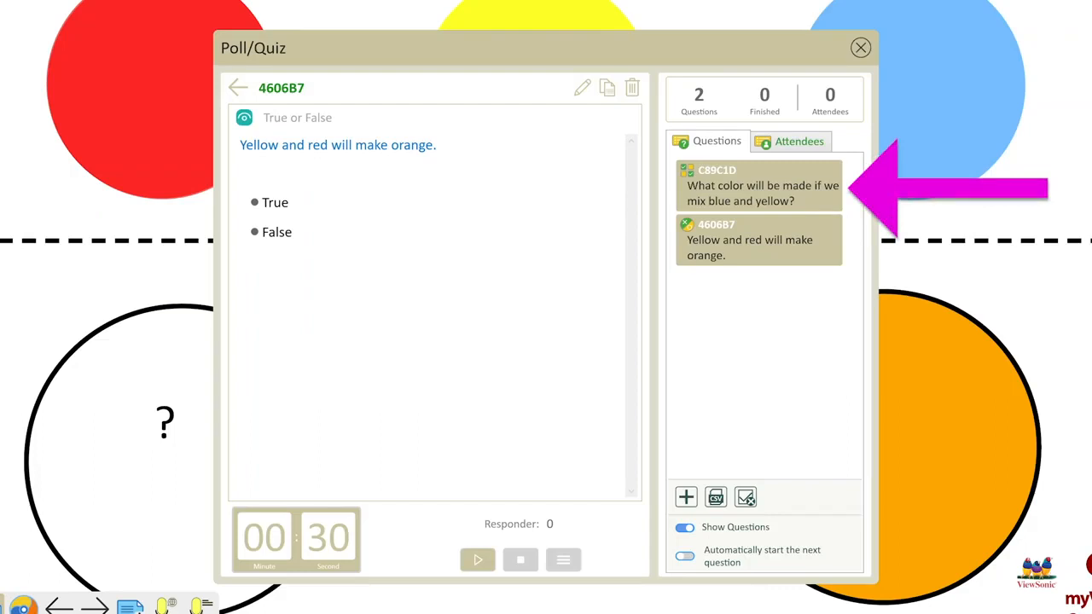
left_click(758, 186)
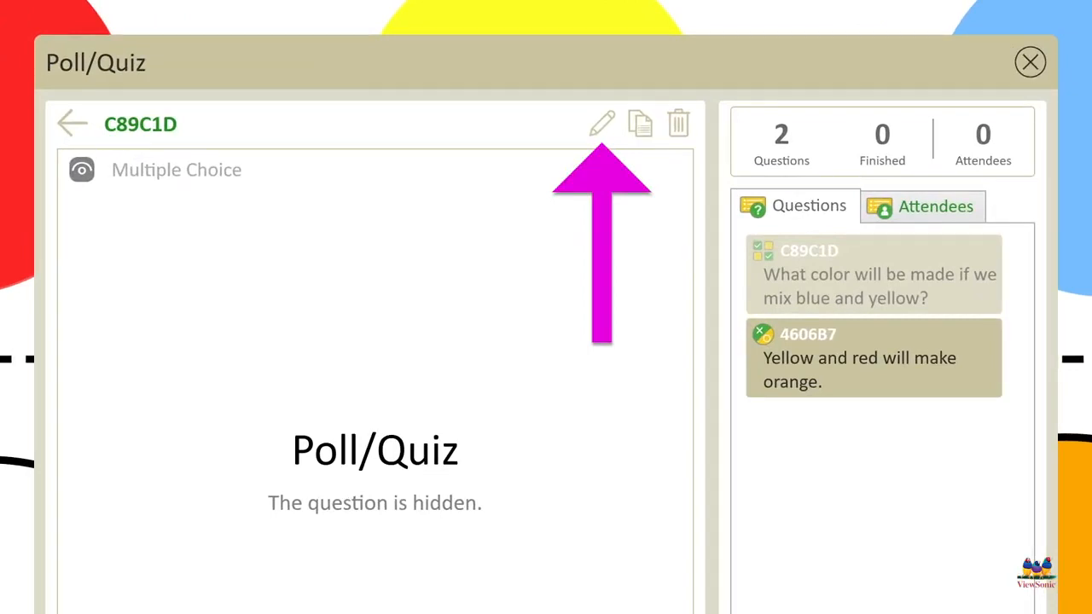
left_click(602, 124)
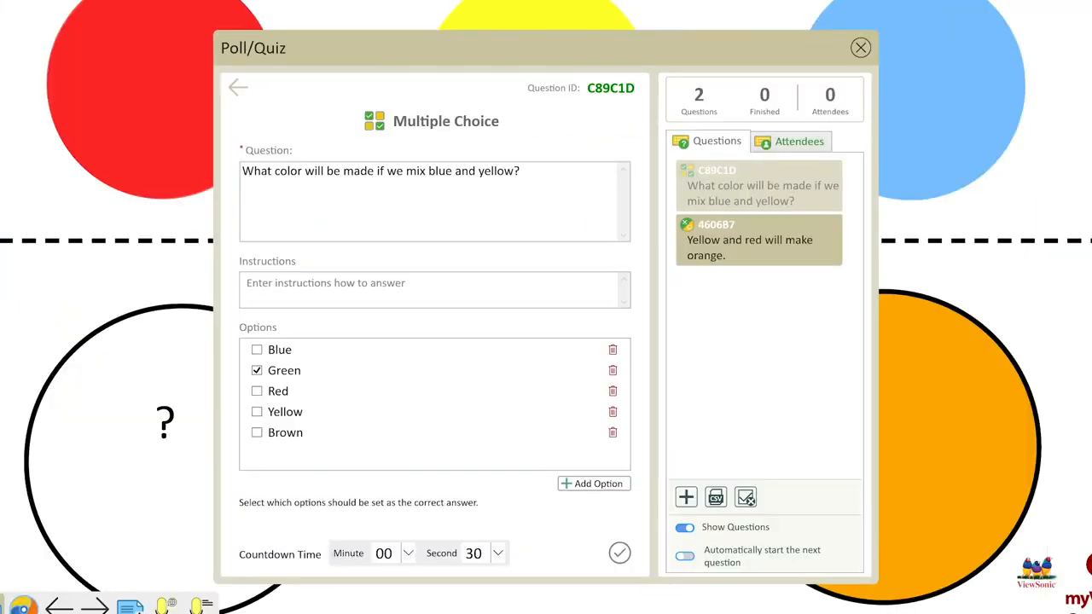
left_click(619, 553)
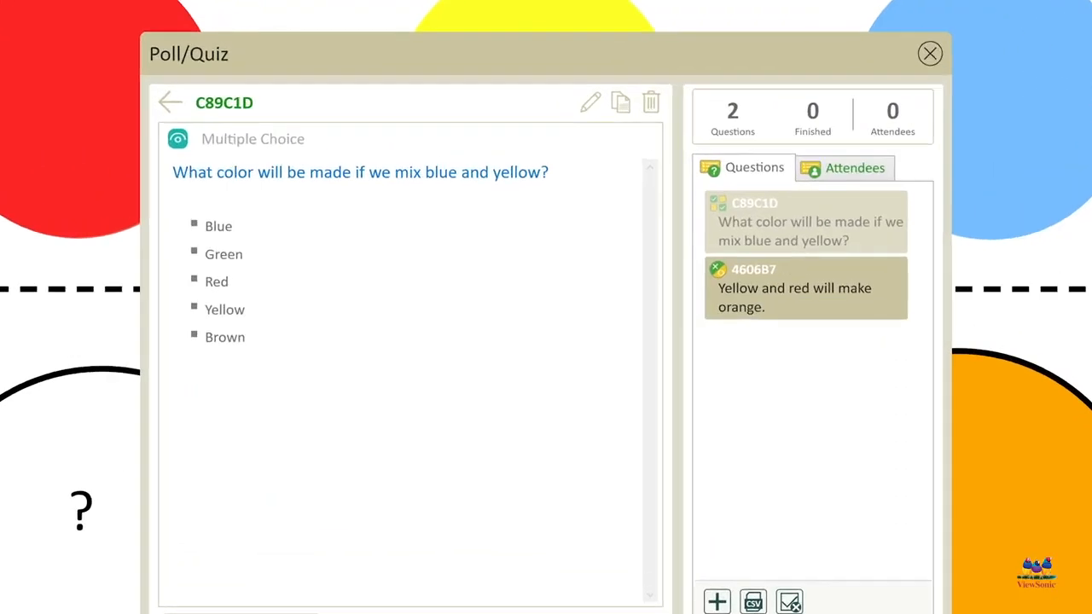
- Duplicate the blue-and-yellow multiple choice question and open the copy for editing
left_click(640, 123)
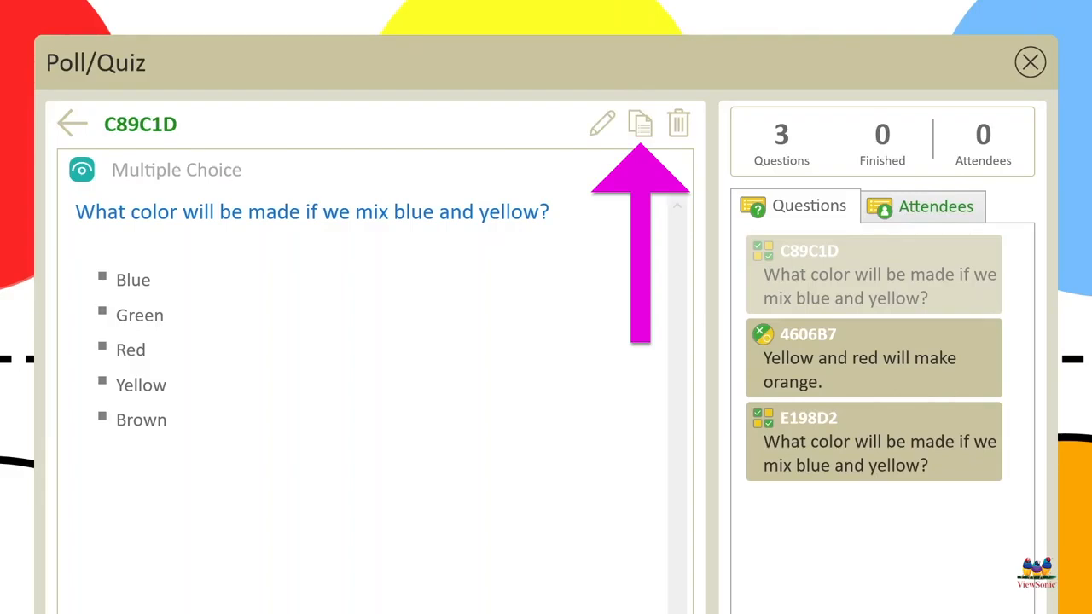
left_click(874, 441)
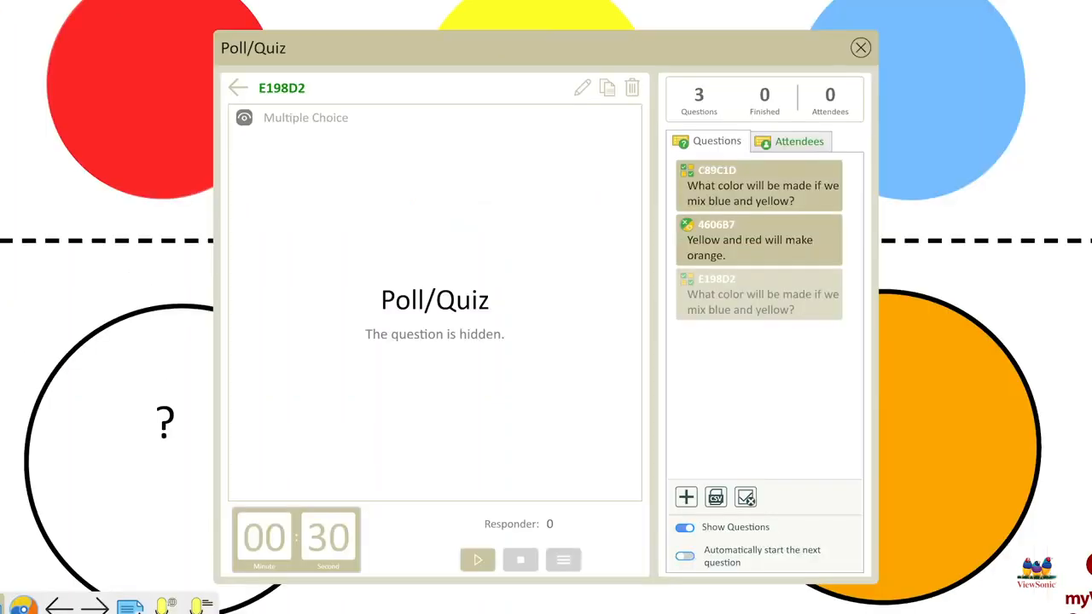
left_click(582, 88)
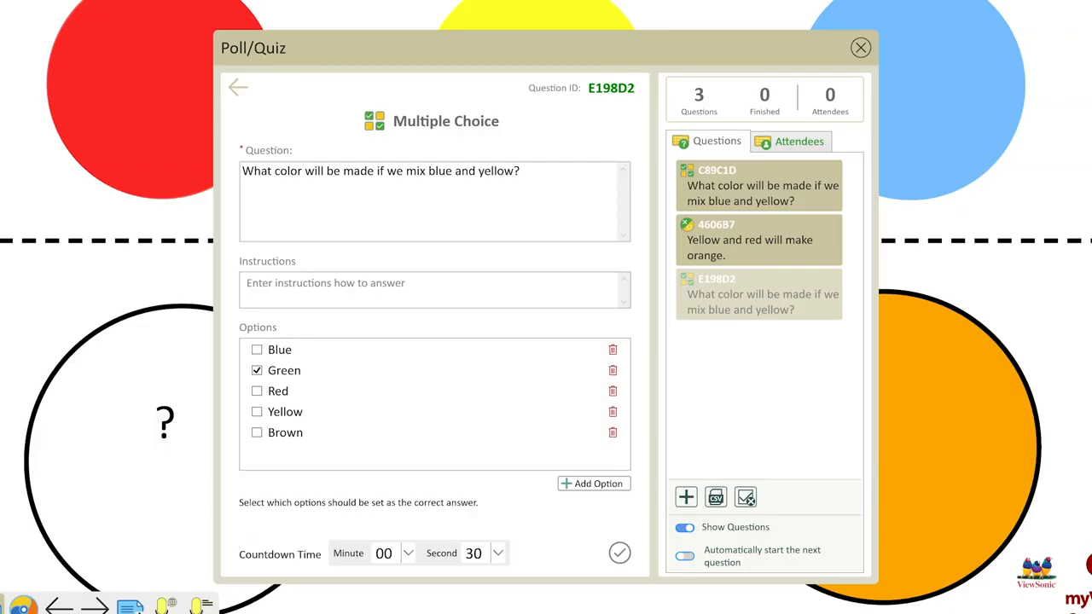
- Change the copied question's text to "What color will be made if we mix red, yellow and blue?"
left_click(514, 170)
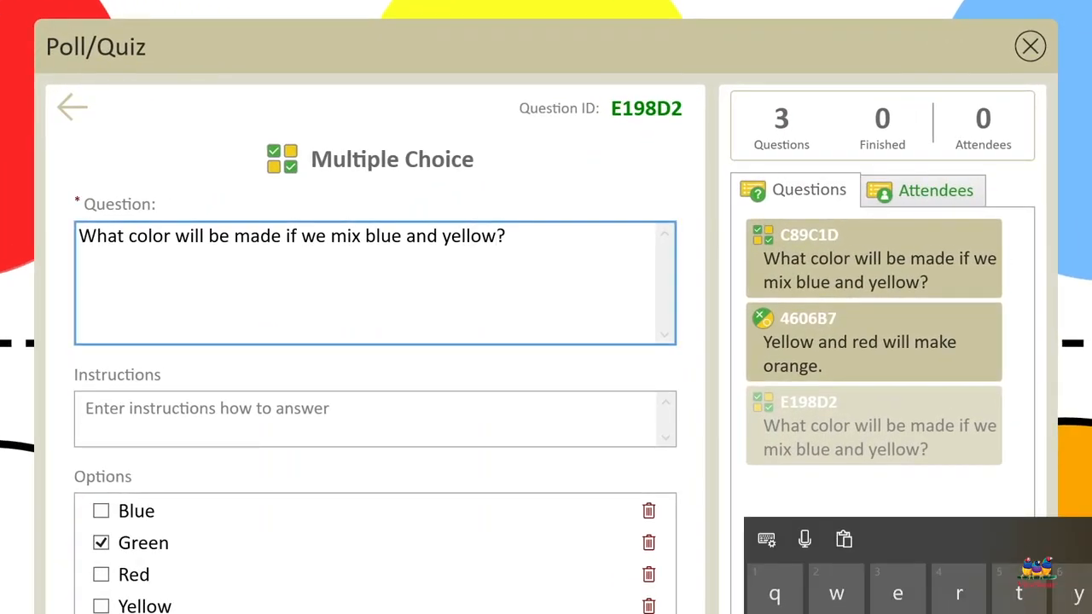
key("BackSpace")
key("BackSpace")
key("BackSpace")
key("BackSpace")
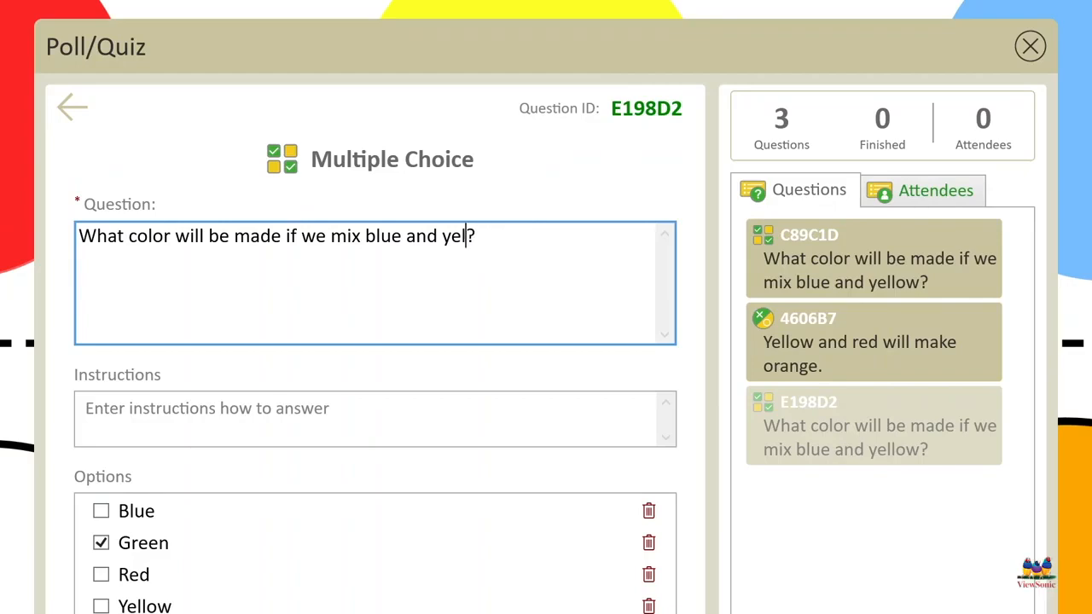
key("BackSpace")
key("BackSpace")
key("BackSpace")
key("BackSpace")
key("BackSpace")
key("BackSpace")
key("BackSpace")
key("BackSpace")
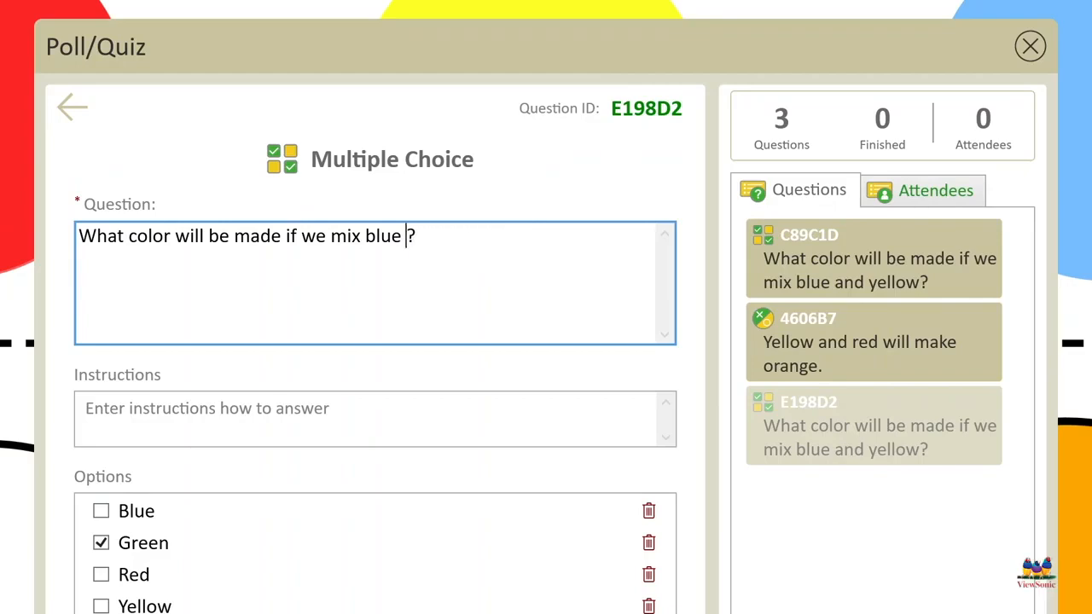
key("BackSpace")
key("BackSpace")
key("BackSpace")
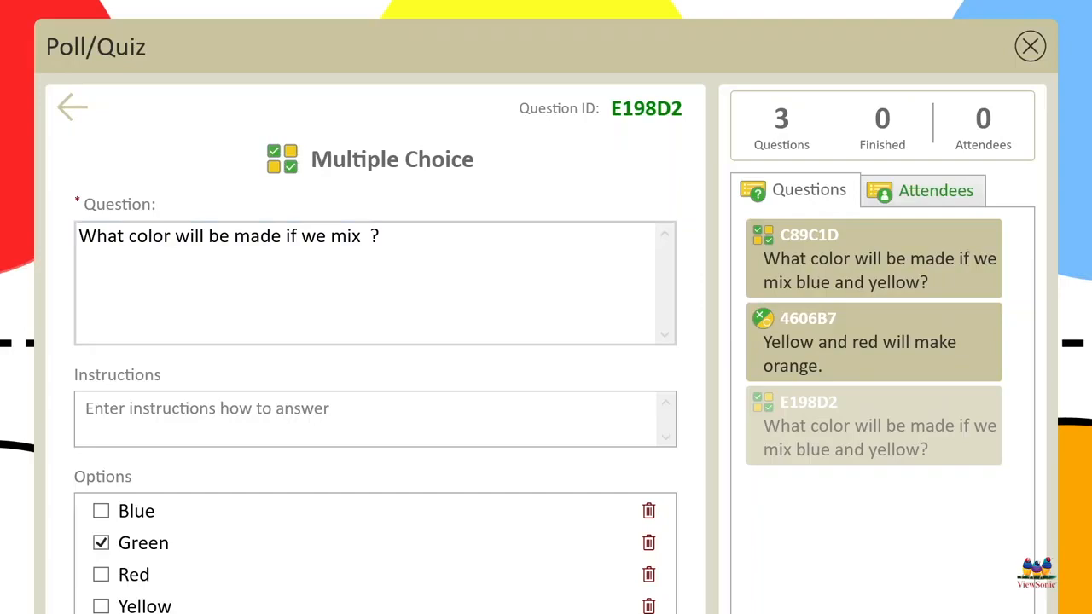
left_click(365, 236)
type("red")
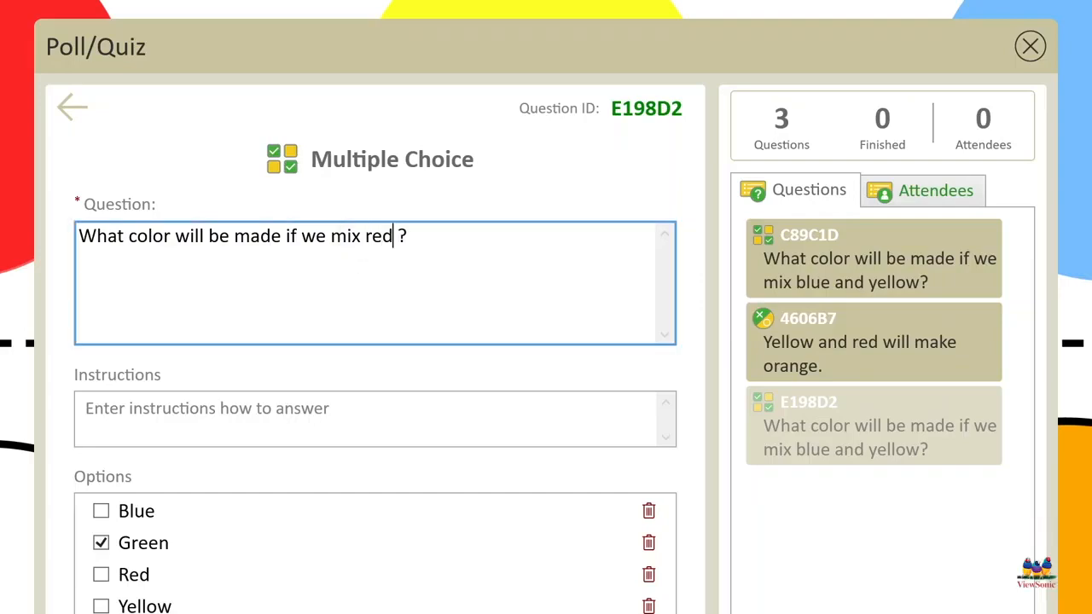
type(", yellow and blue")
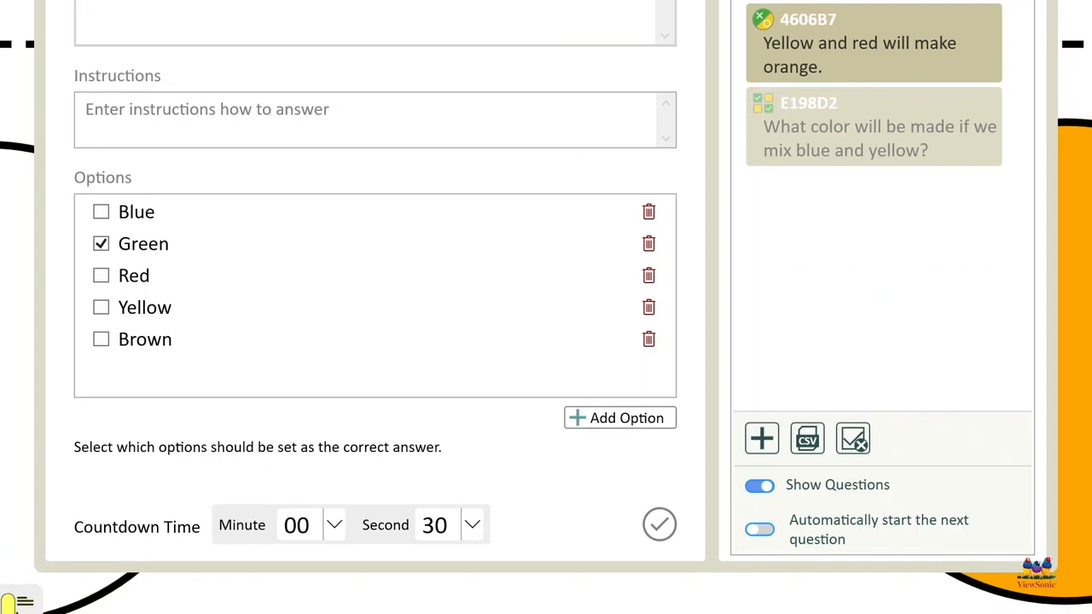
- Mark Brown instead of Green as the copied question's correct answer and save the question
left_click(100, 243)
left_click(101, 339)
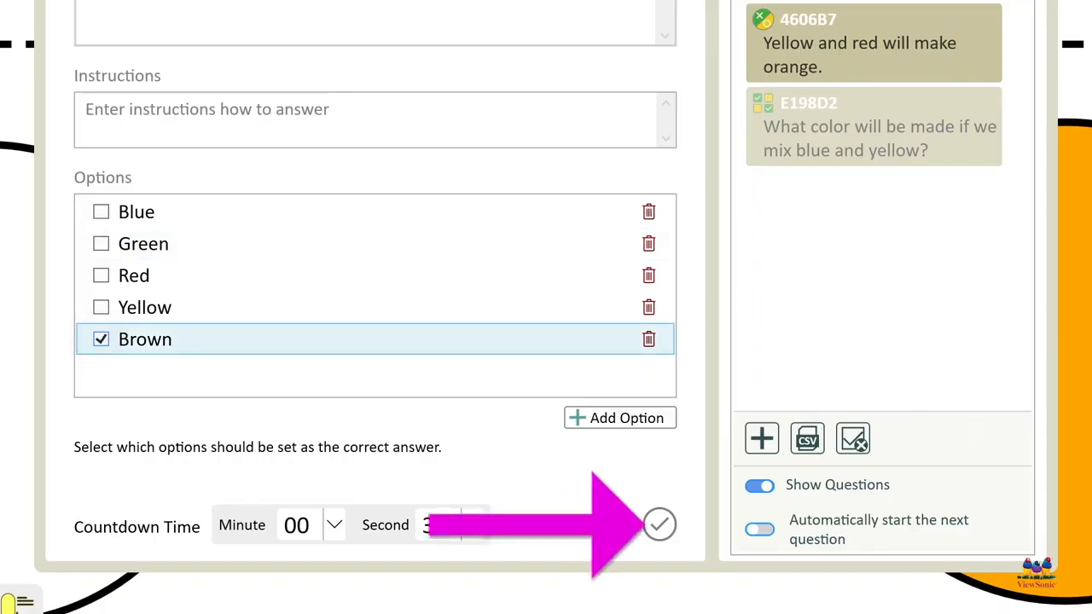
left_click(658, 525)
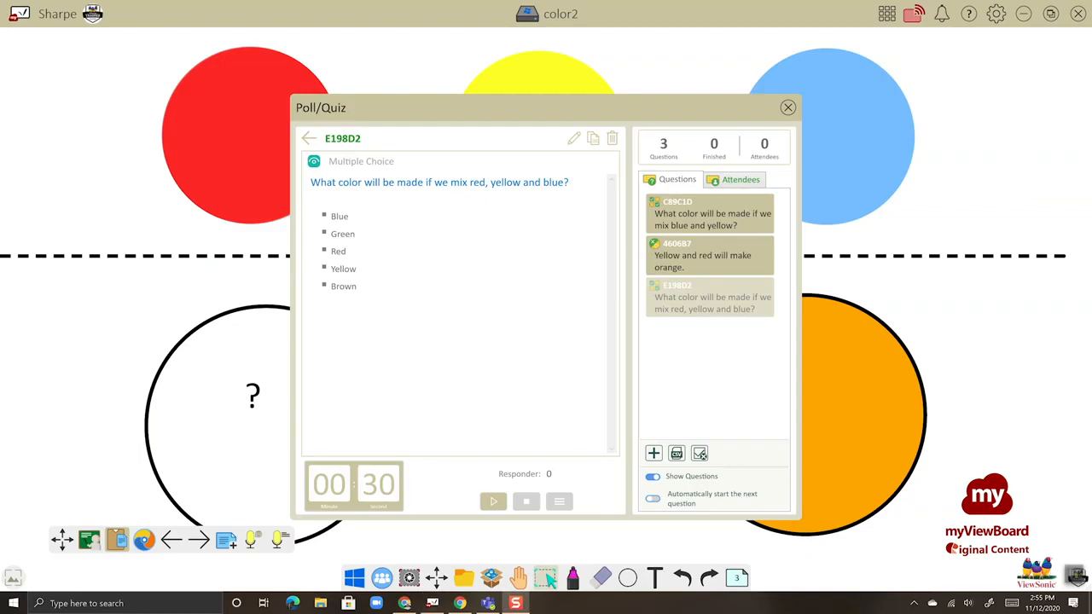
- Select the yellow-and-red true or false question, and save the color2 whiteboard file with the quiz
left_click(710, 256)
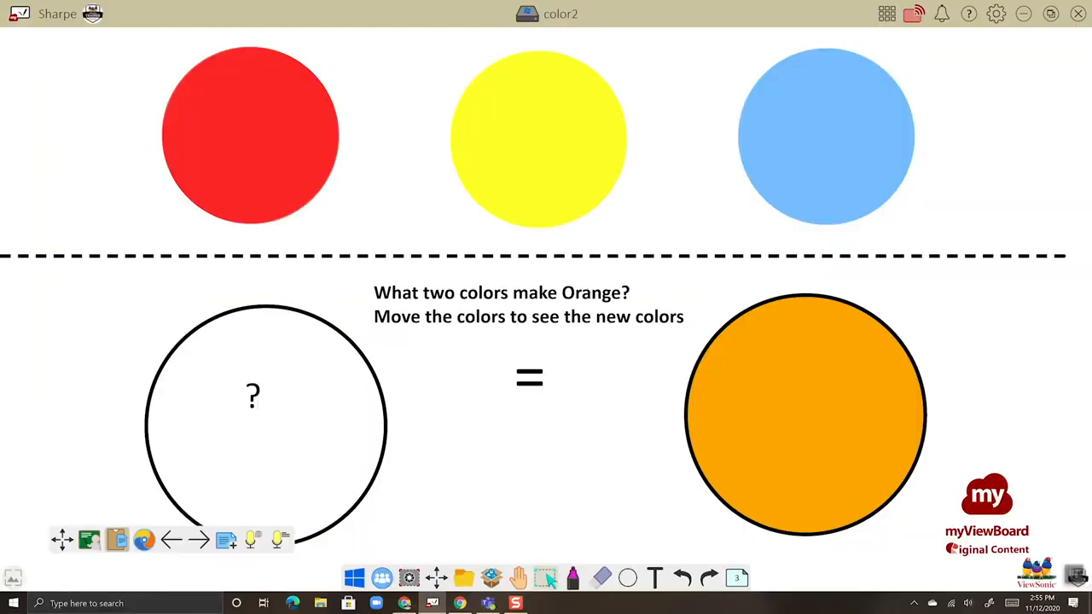
left_click(382, 544)
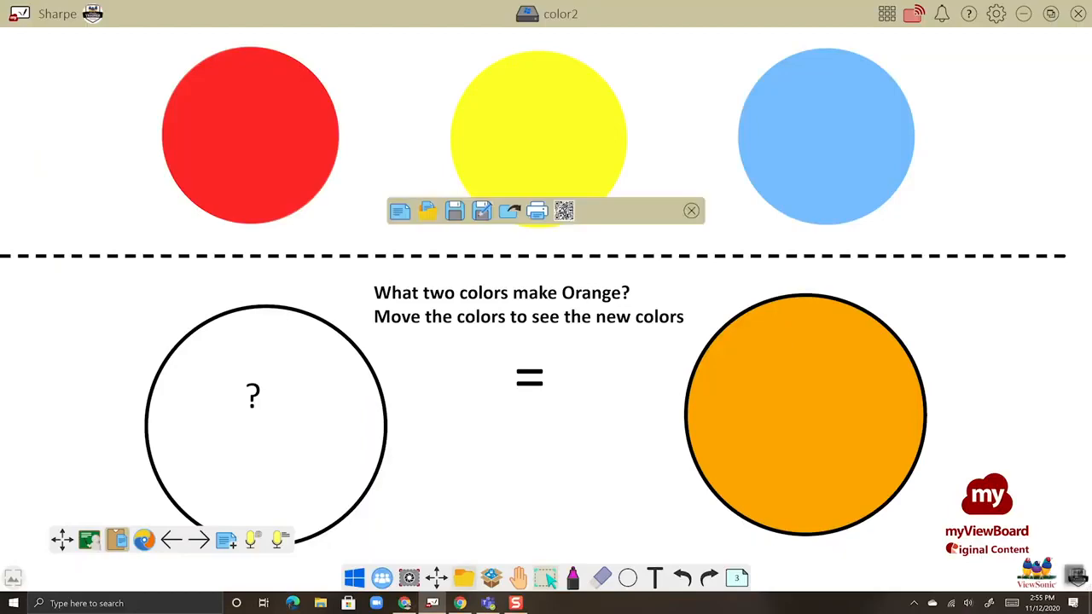
left_click(455, 211)
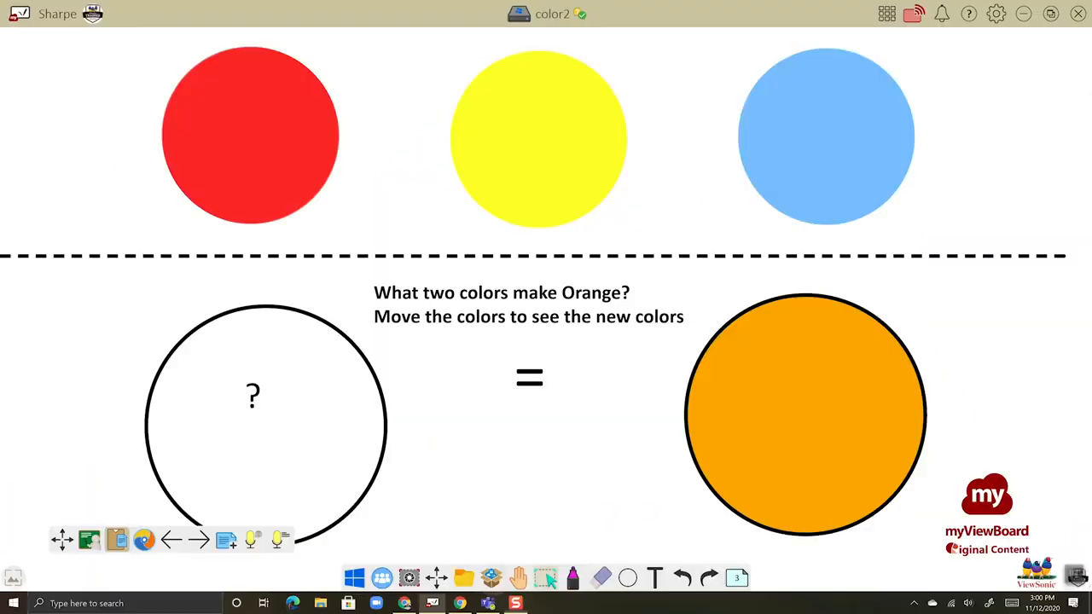
- Reopen Poll/Quiz, select the blue-and-yellow question, then return to the question types and display the QR code for joining
left_click(491, 579)
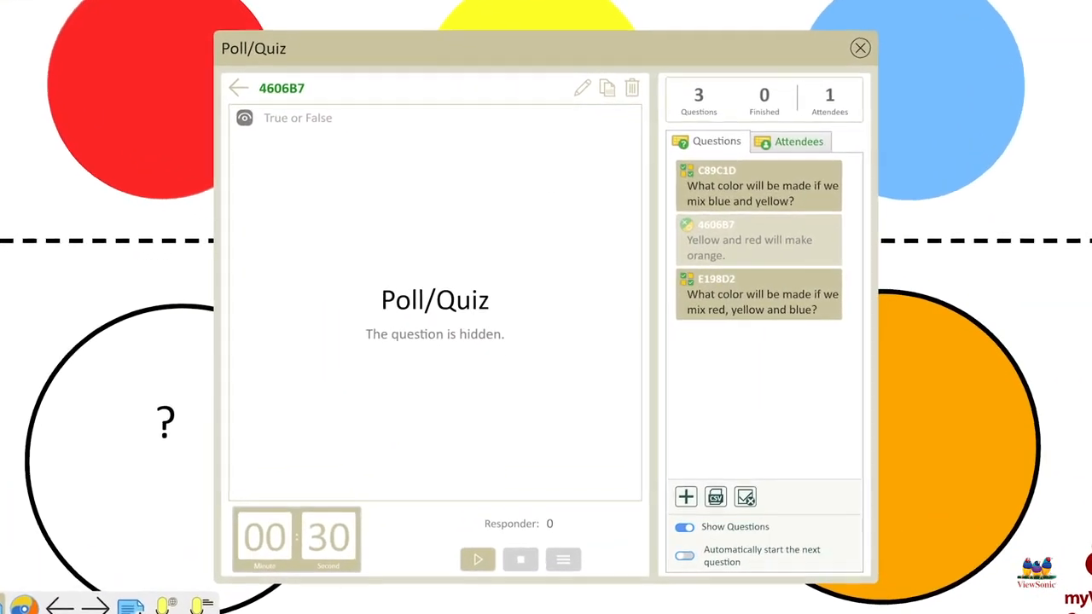
left_click(743, 194)
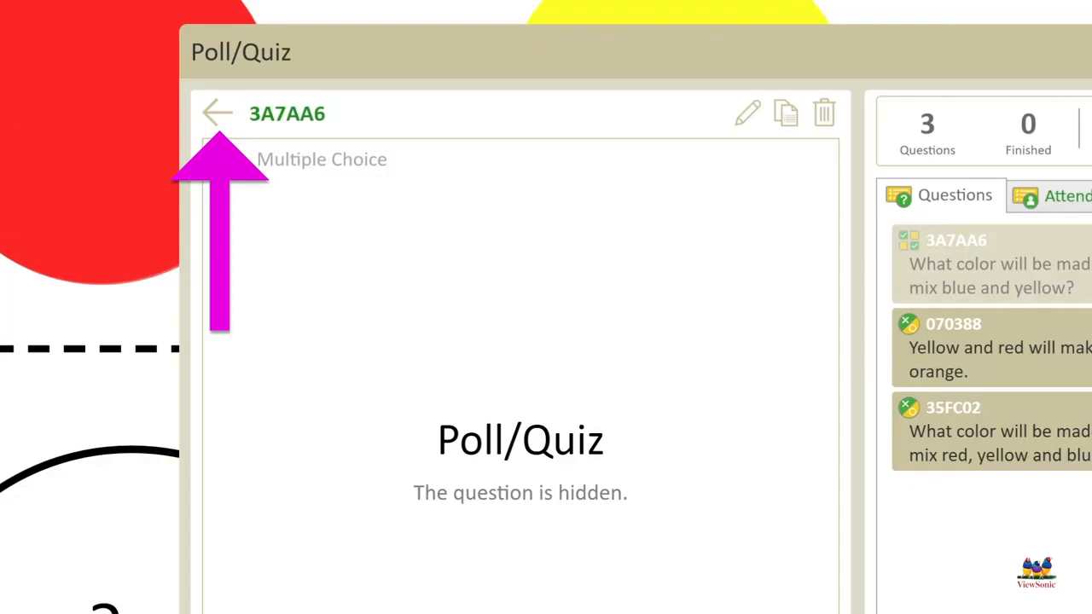
left_click(217, 113)
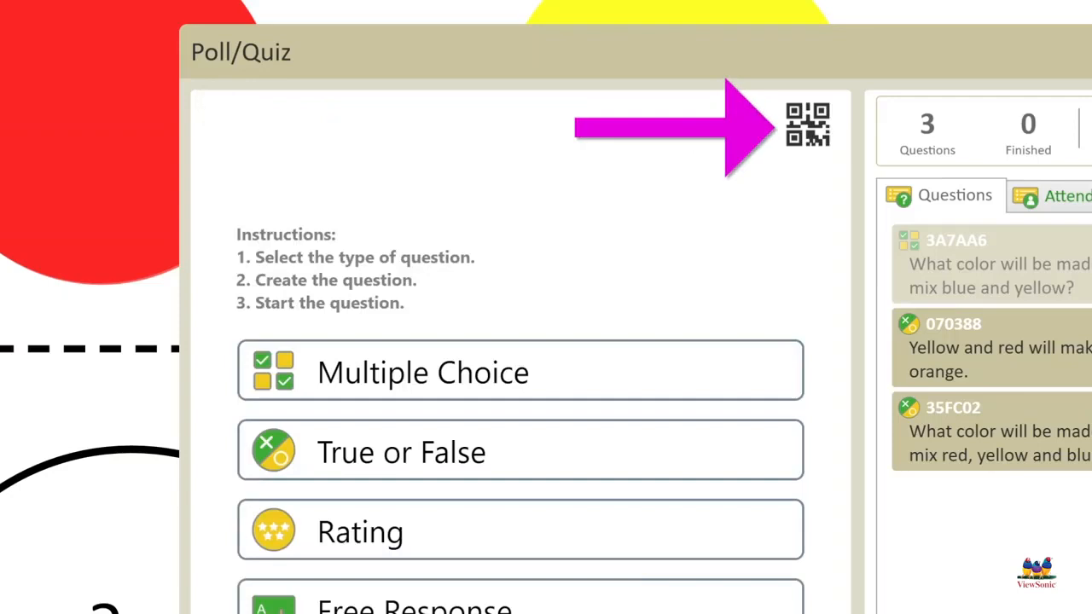
left_click(807, 124)
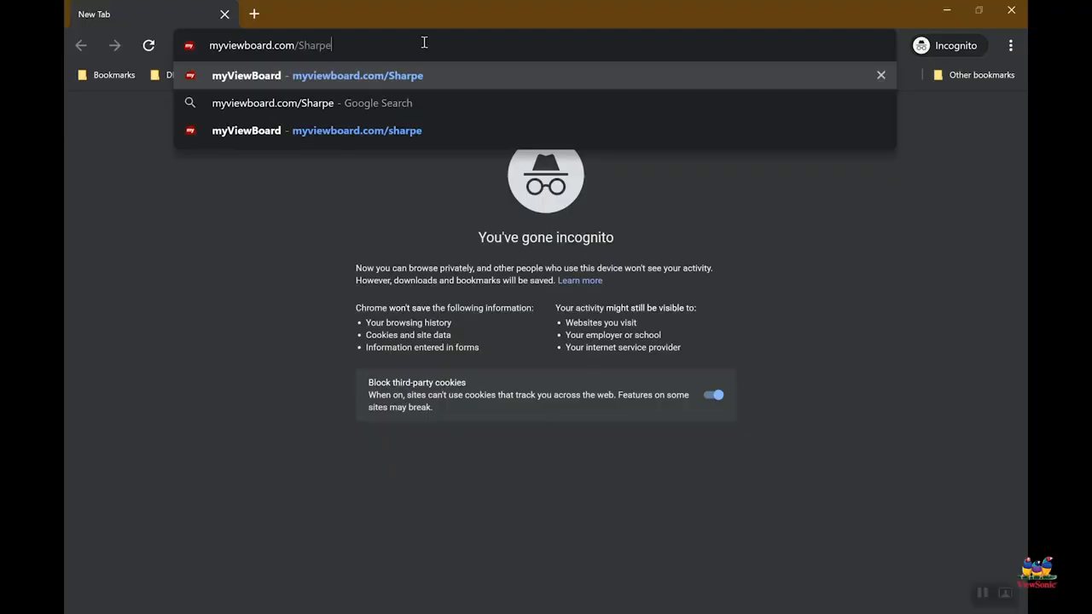
- In the incognito Chrome window, open the host's myViewBoard portal, enter the participant's name and join the Poll/Quiz
key("Return")
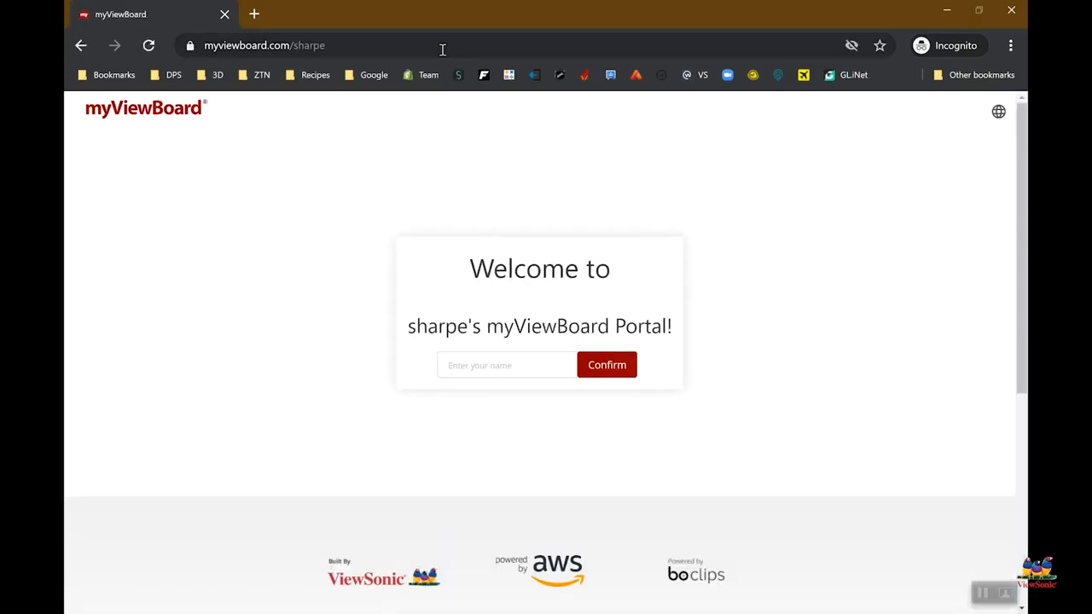
left_click(478, 360)
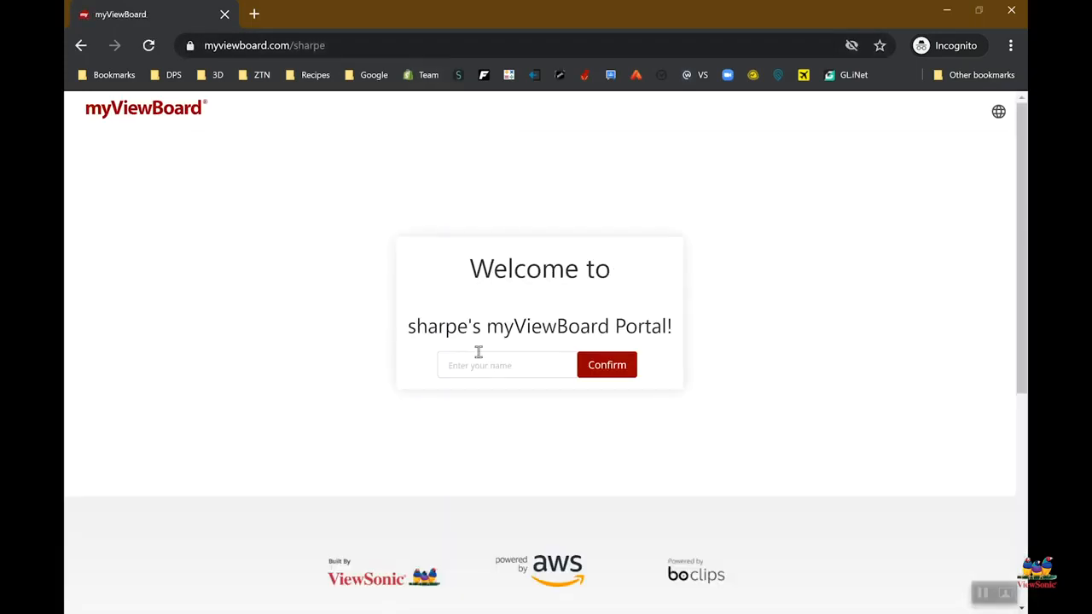
type("Lily")
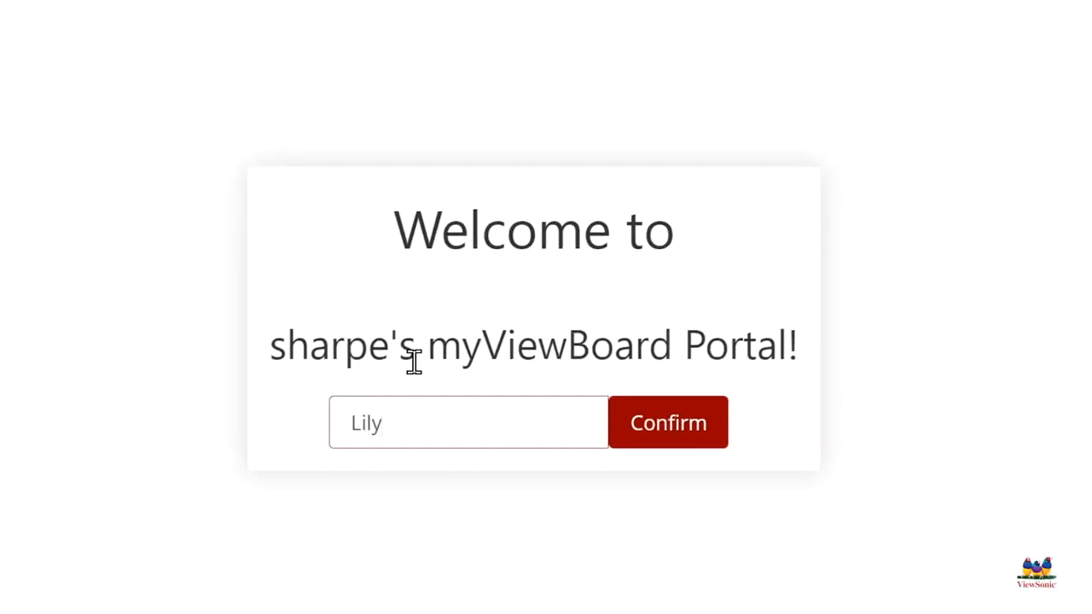
left_click(416, 362)
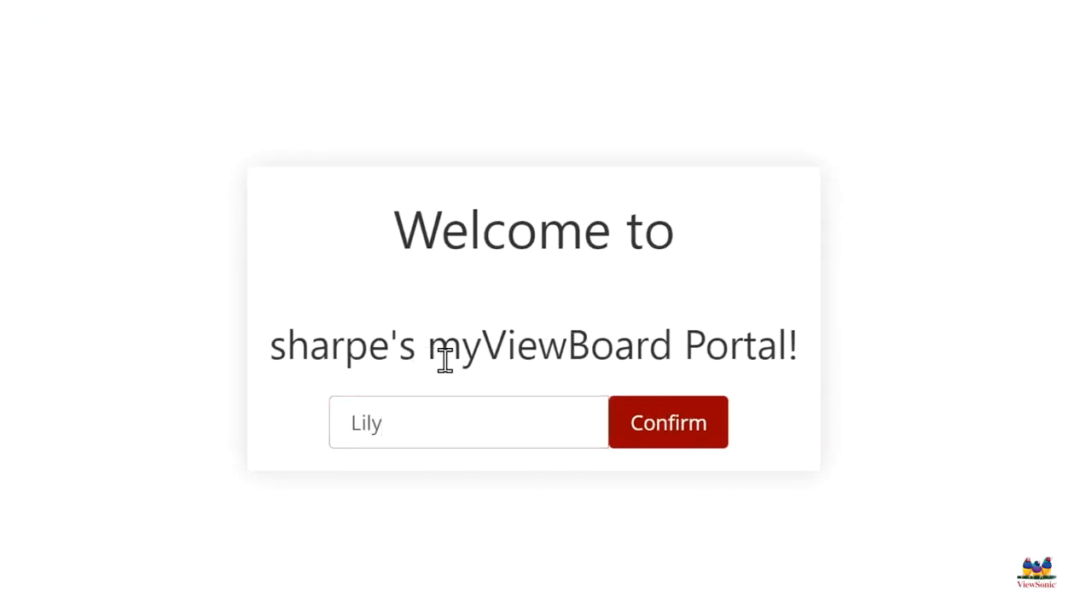
left_click(721, 436)
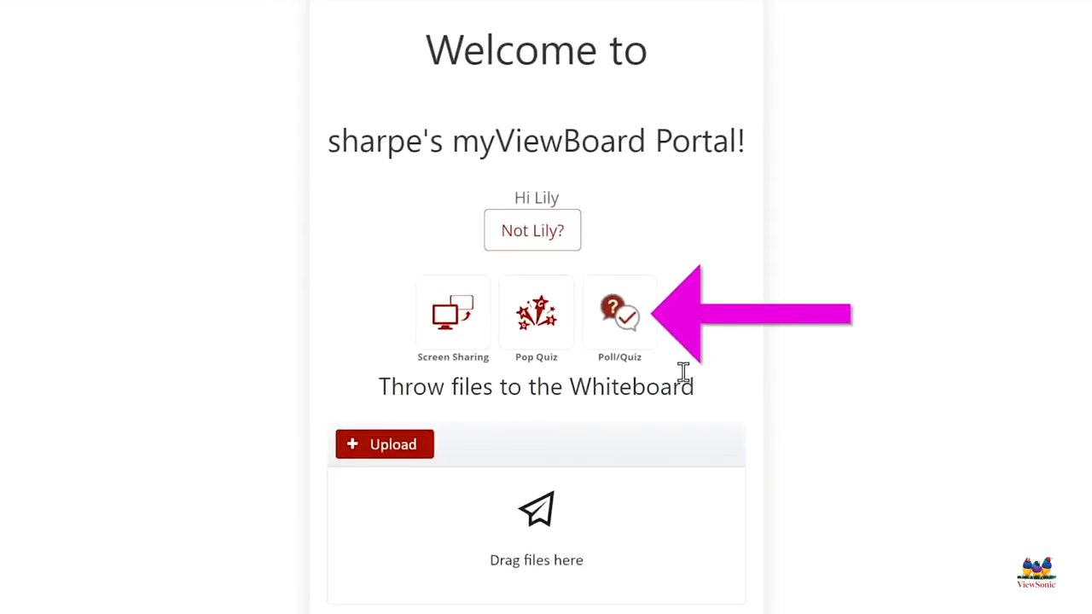
left_click(635, 332)
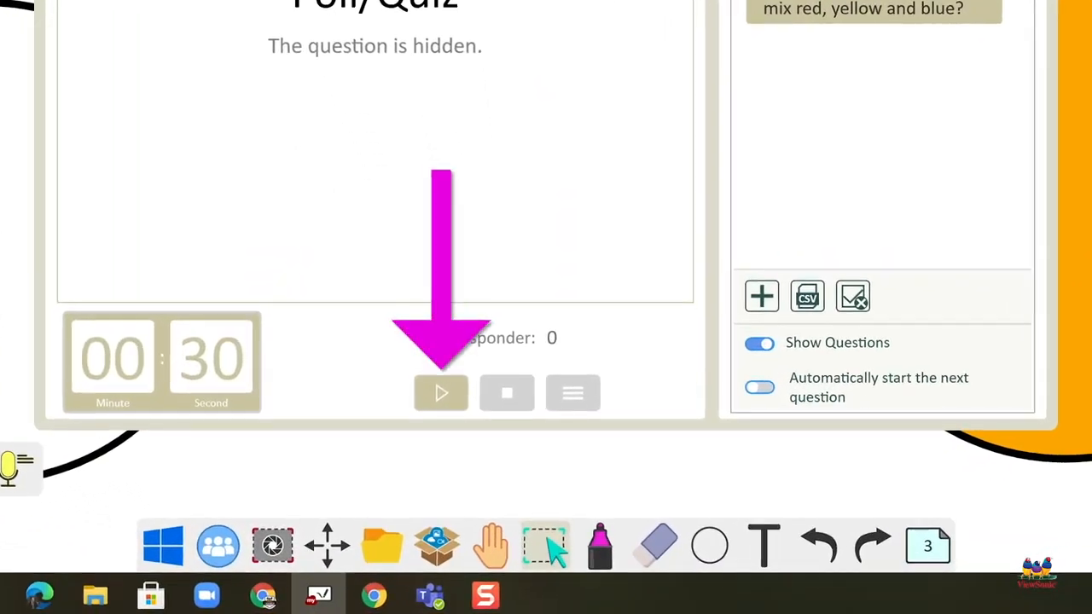
- Start the blue-and-yellow question in Poll/Quiz and submit Green as the participant's answer in the browser
left_click(441, 393)
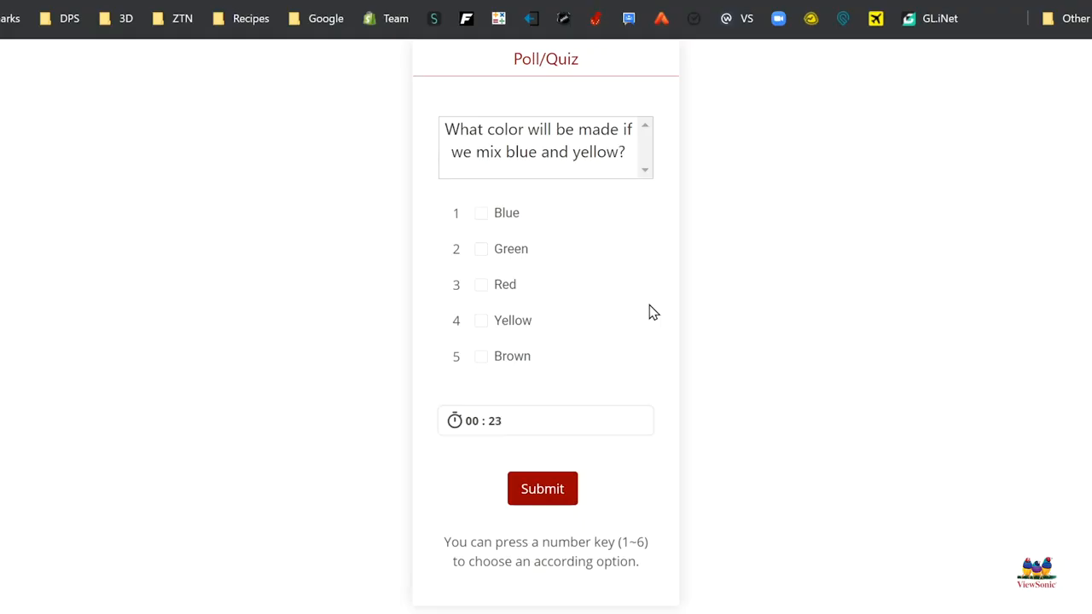
left_click(519, 251)
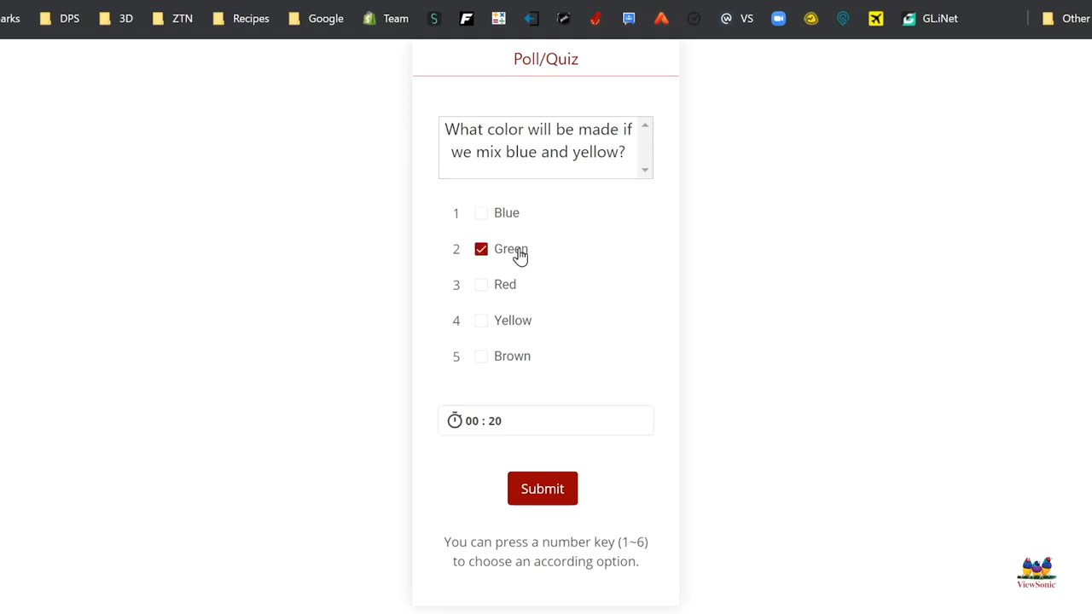
left_click(556, 493)
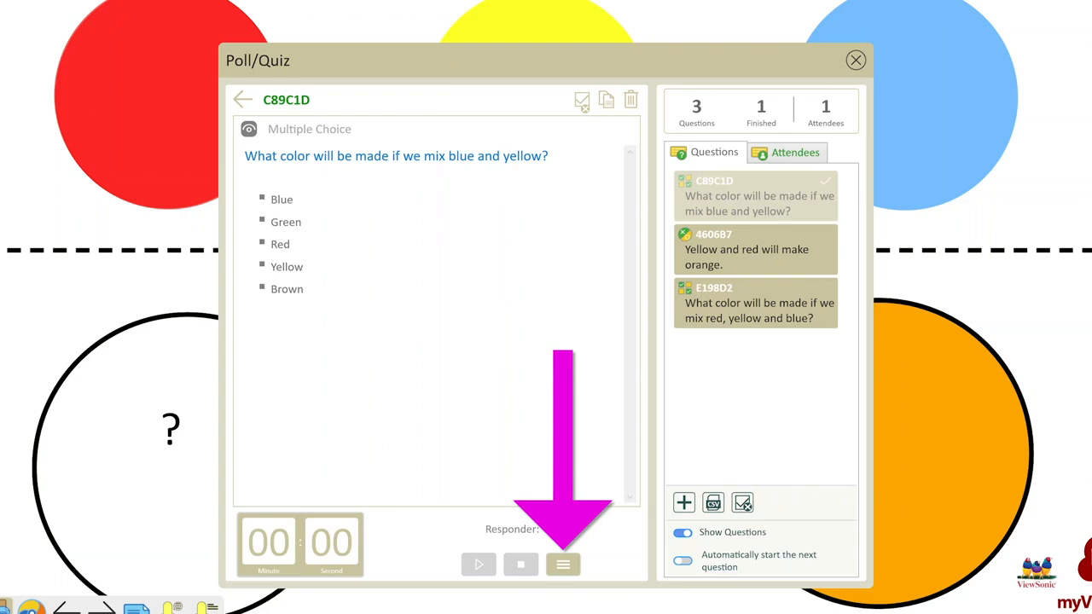
- Enlarge the blue-and-yellow question's results, paste a screenshot of them onto the whiteboard page, and close the enlarged view
left_click(563, 564)
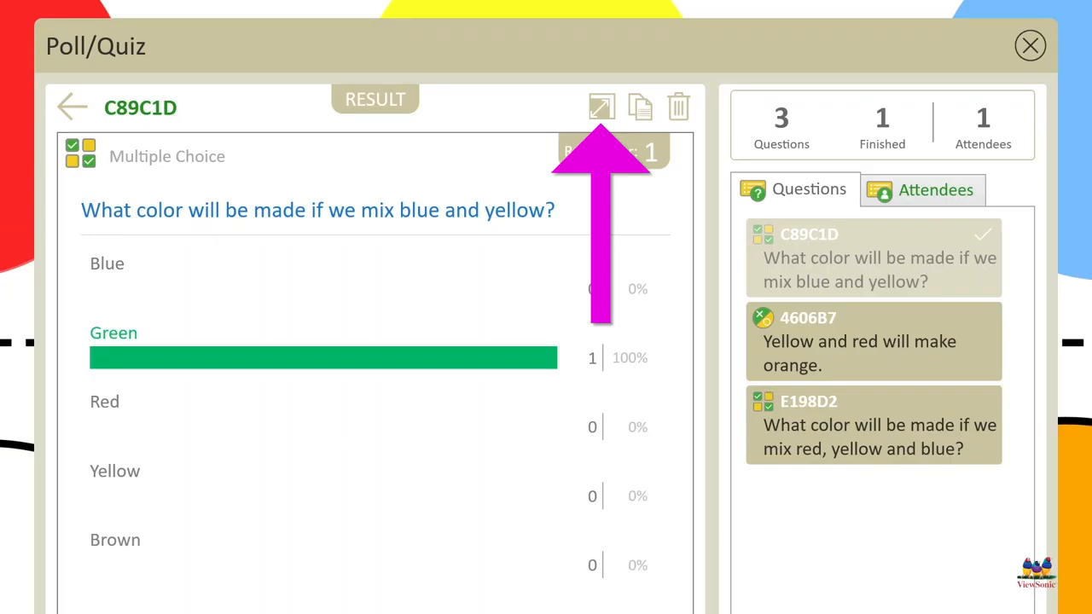
left_click(601, 107)
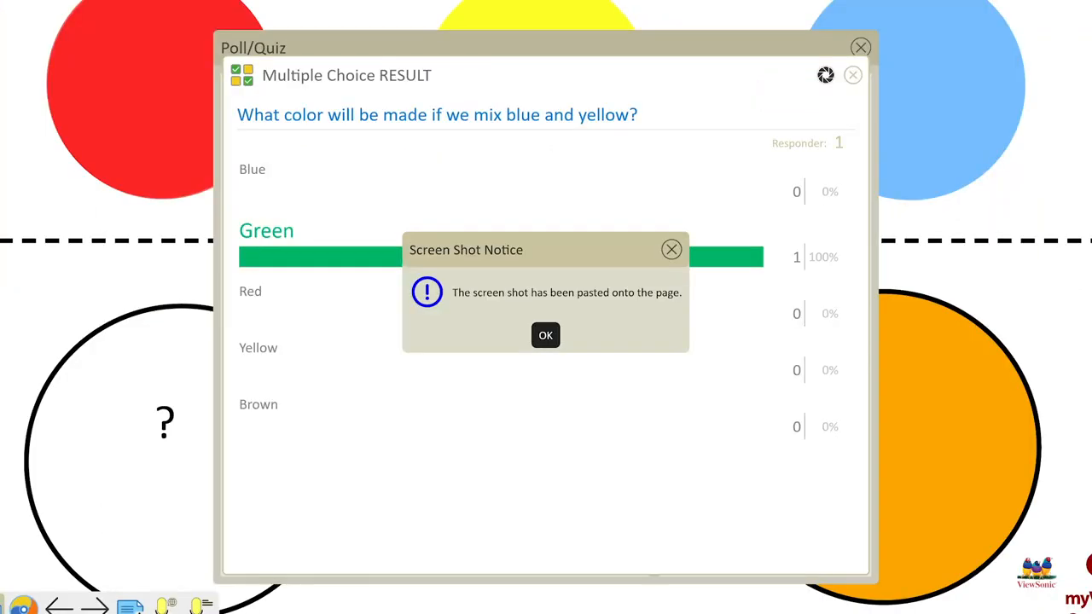
left_click(546, 336)
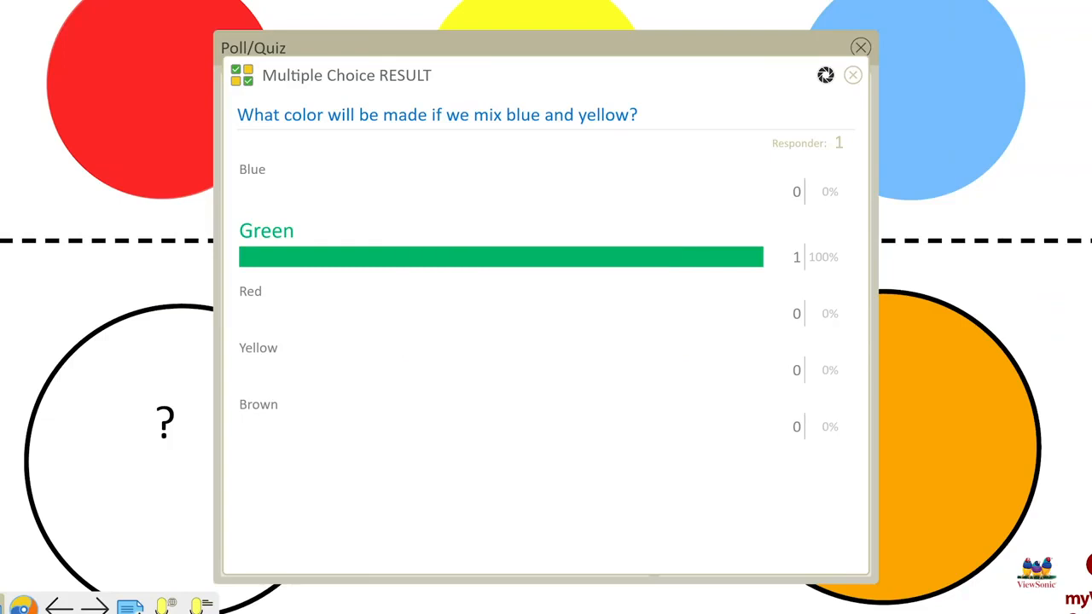
left_click(853, 75)
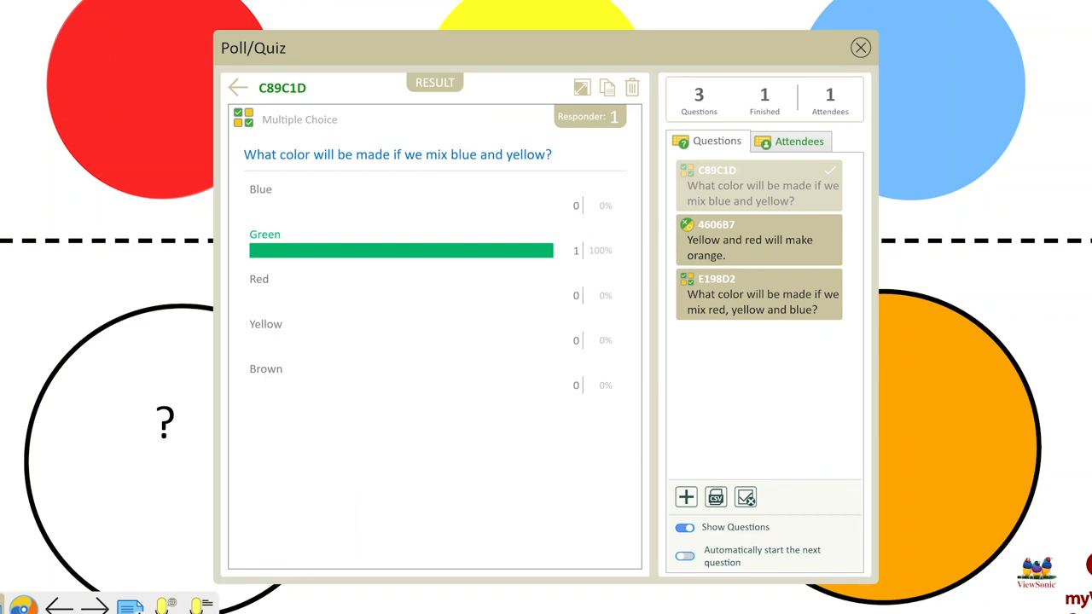
- Select the yellow-and-red question and turn on Automatically start the next question
left_click(758, 240)
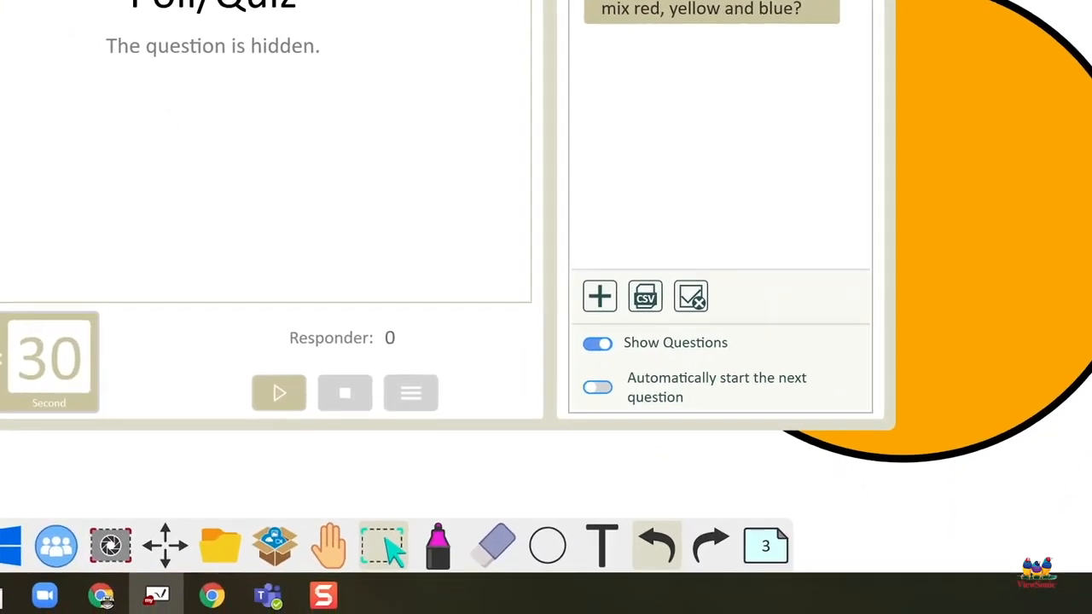
left_click(600, 388)
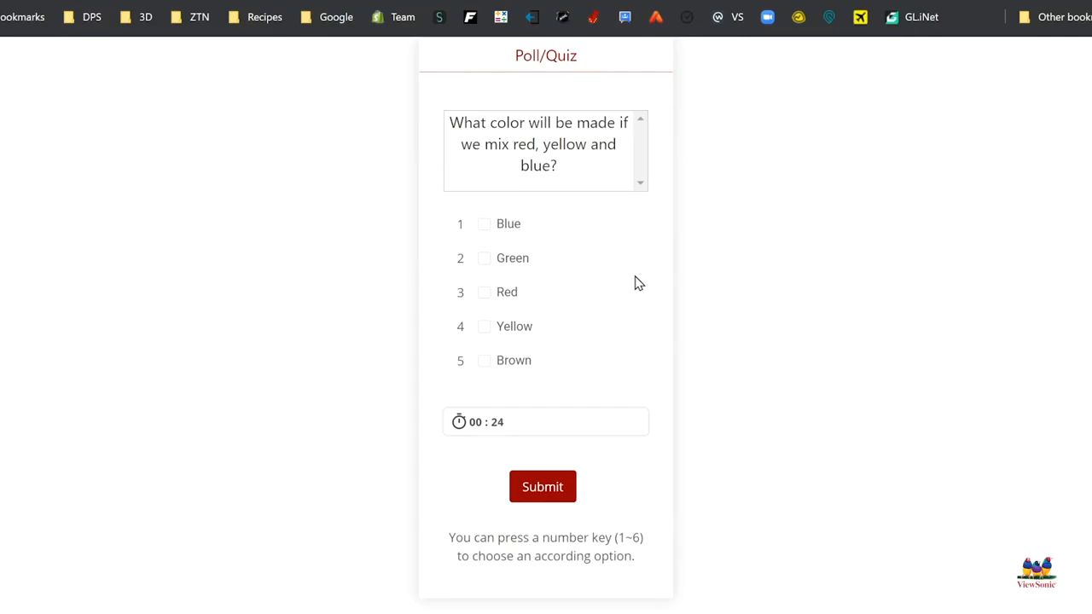
- Submit Brown as the participant's answer to the red, yellow and blue question, and stop that question in Poll/Quiz
left_click(500, 363)
left_click(530, 489)
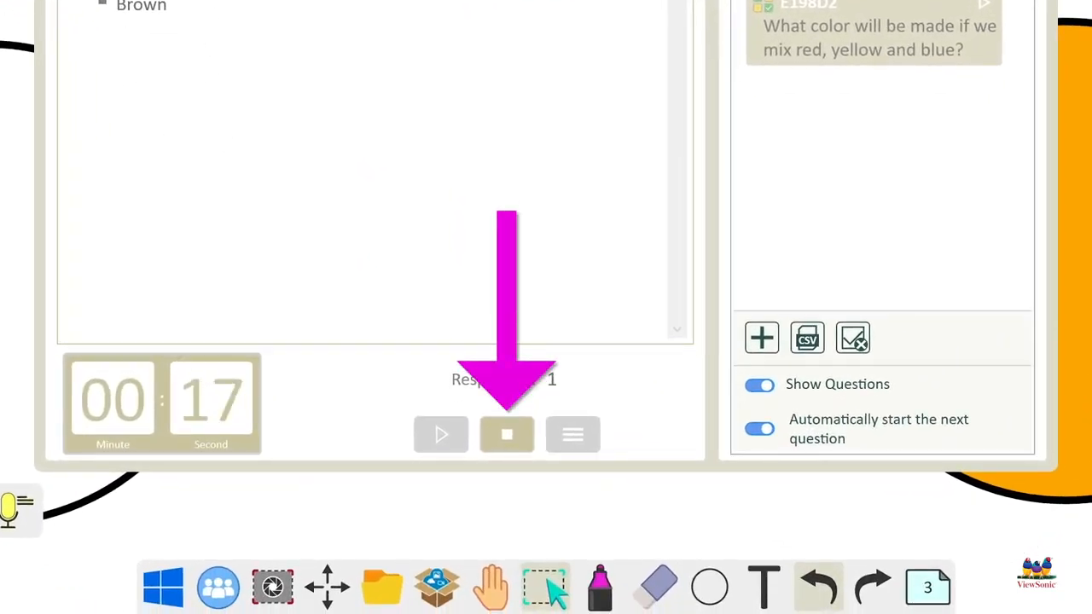
left_click(512, 432)
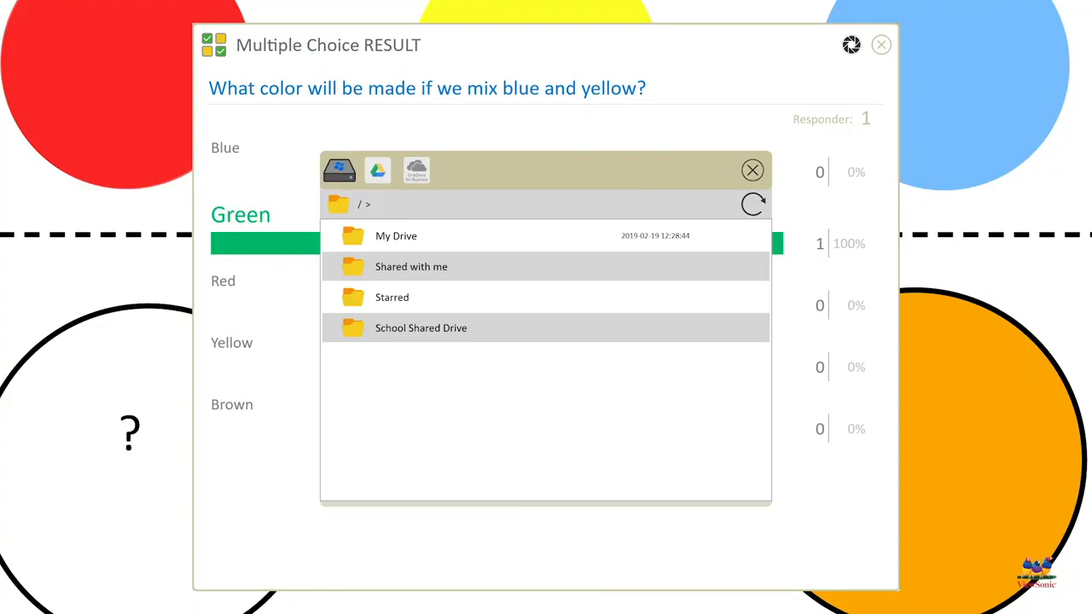
- Export the quiz results as a CSV file named "Quiz Results" to the local Documents folder
left_click(339, 171)
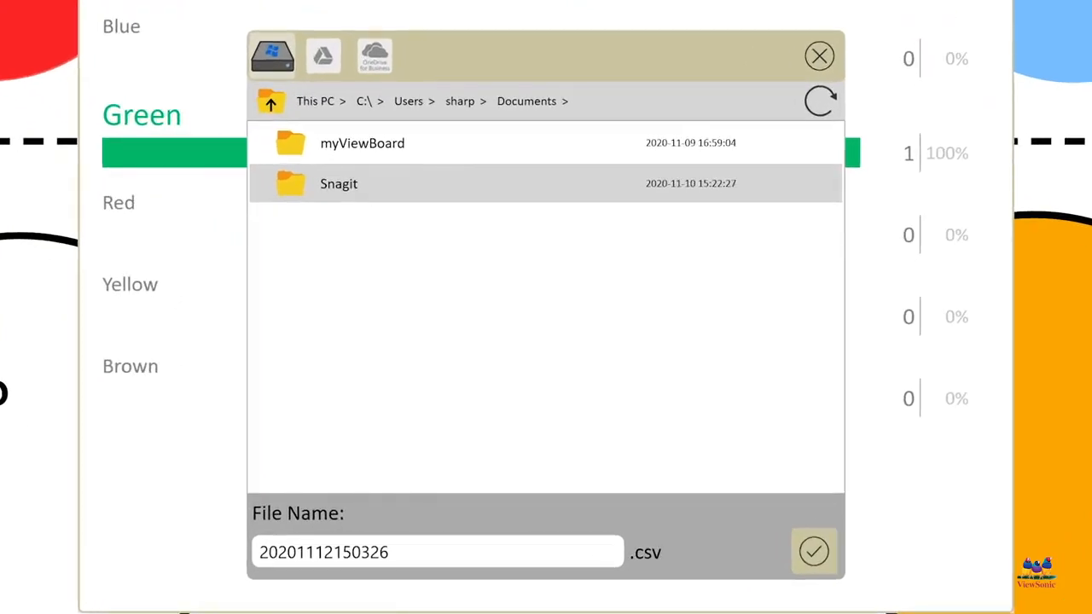
left_click(391, 553)
key("BackSpace")
key("BackSpace")
key("BackSpace")
key("BackSpace")
key("BackSpace")
key("BackSpace")
key("BackSpace")
key("BackSpace")
key("BackSpace")
key("BackSpace")
key("BackSpace")
key("BackSpace")
key("BackSpace")
key("BackSpace")
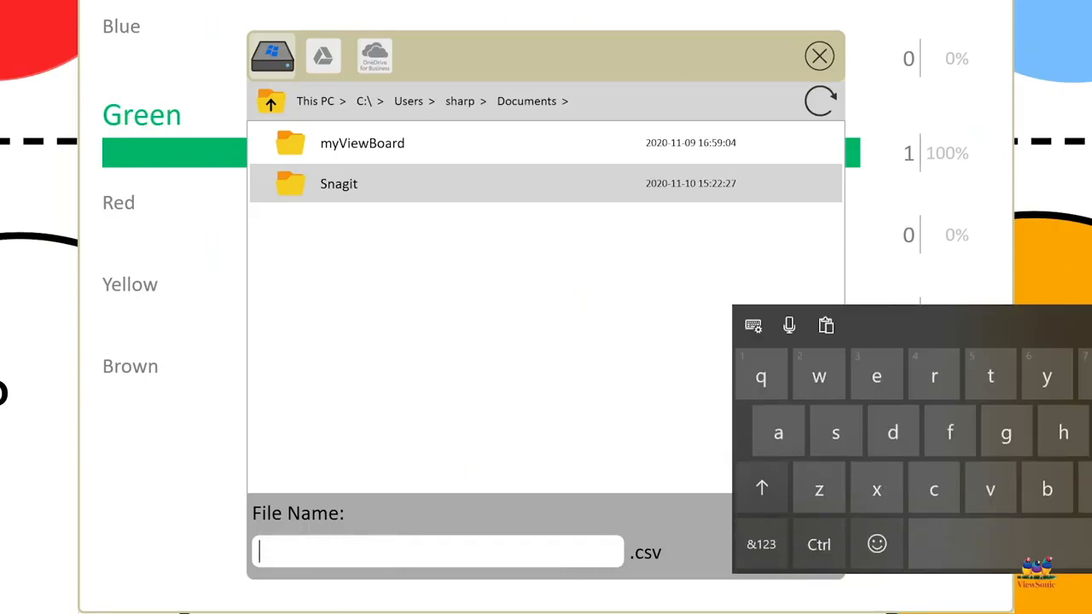
type("Quiz Results")
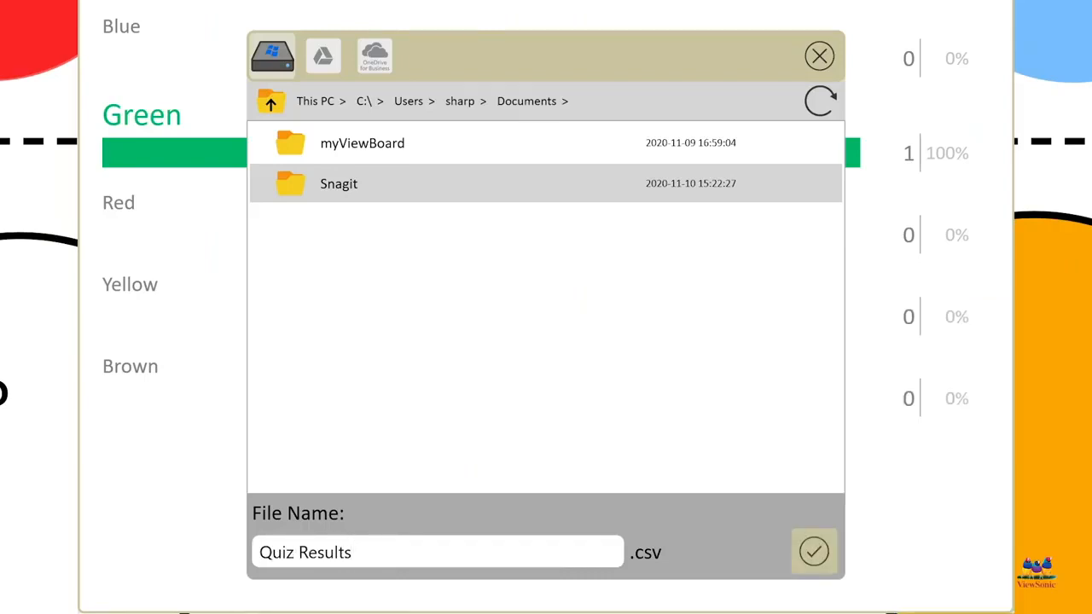
key("Return")
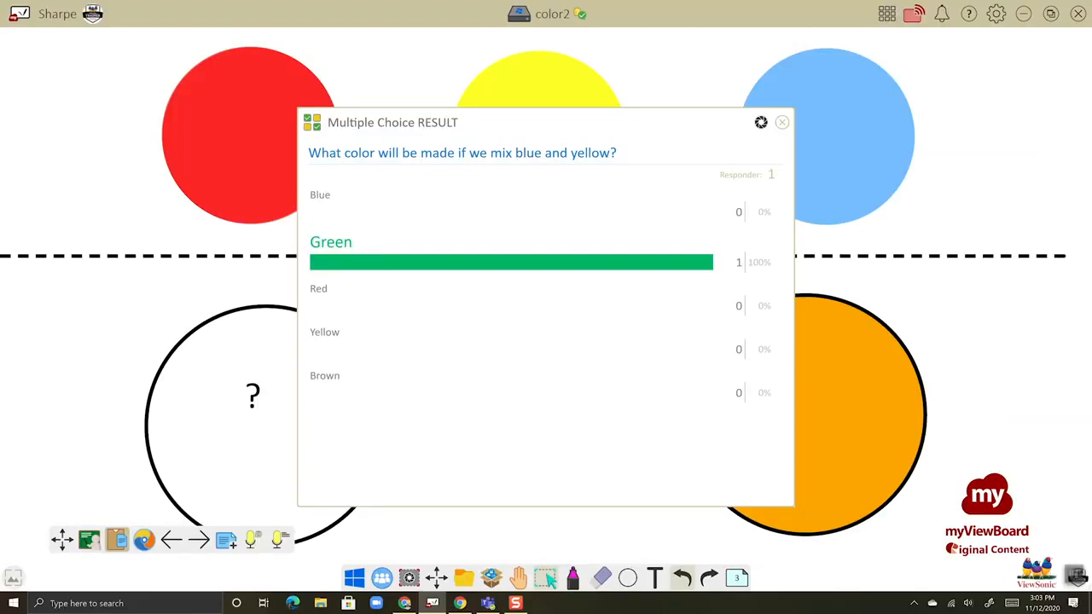
- Shrink the pasted results screenshot and move it over the blue and orange circles
left_click_drag(393, 122, 601, 117)
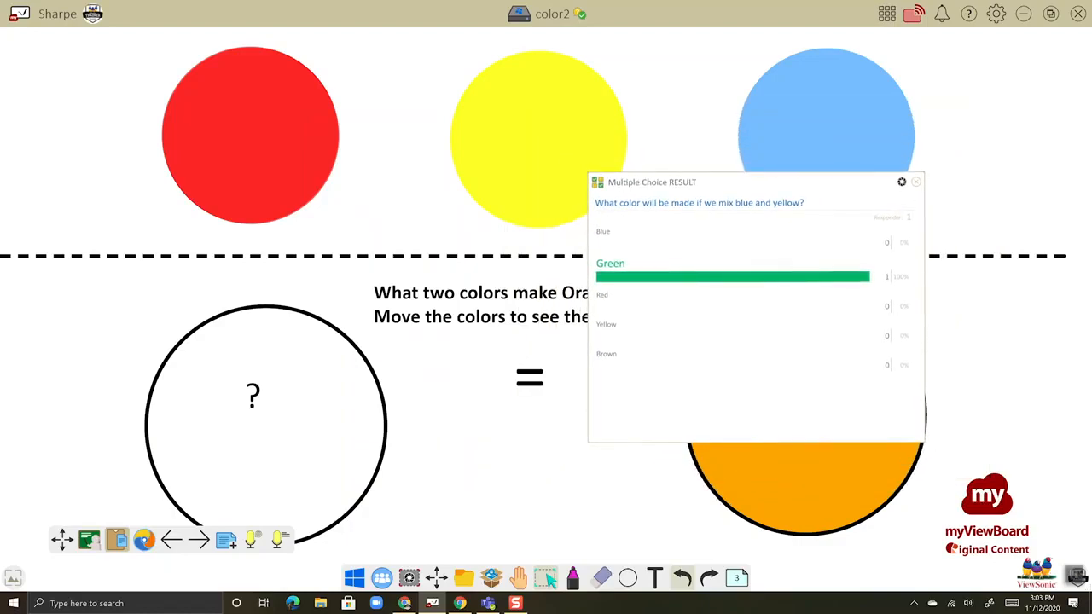
- Reopen Poll/Quiz and reset all answered questions, accepting the irreversible reset
left_click(491, 578)
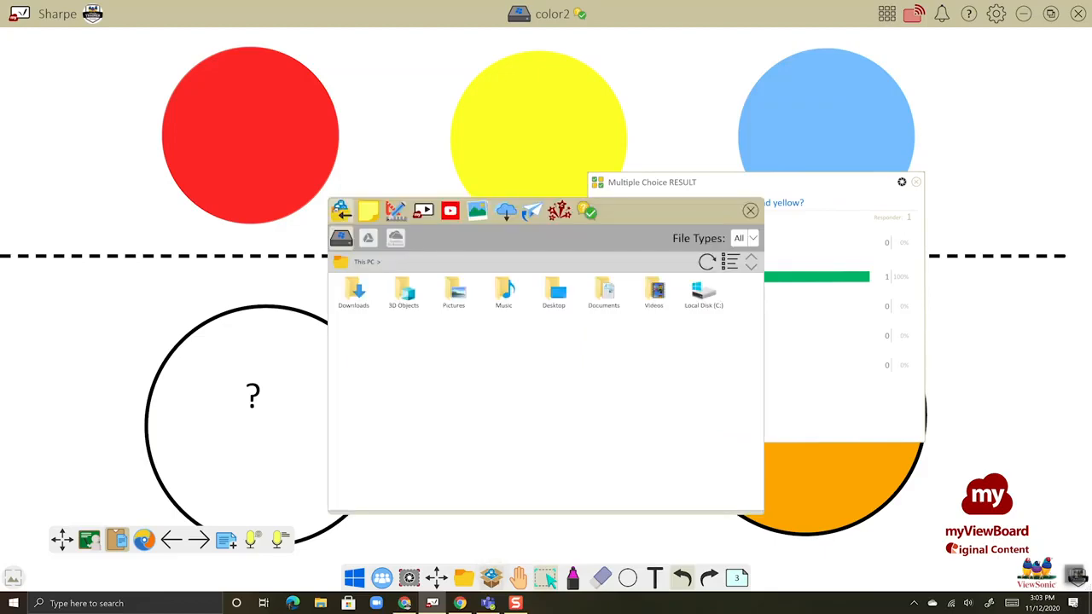
left_click(587, 210)
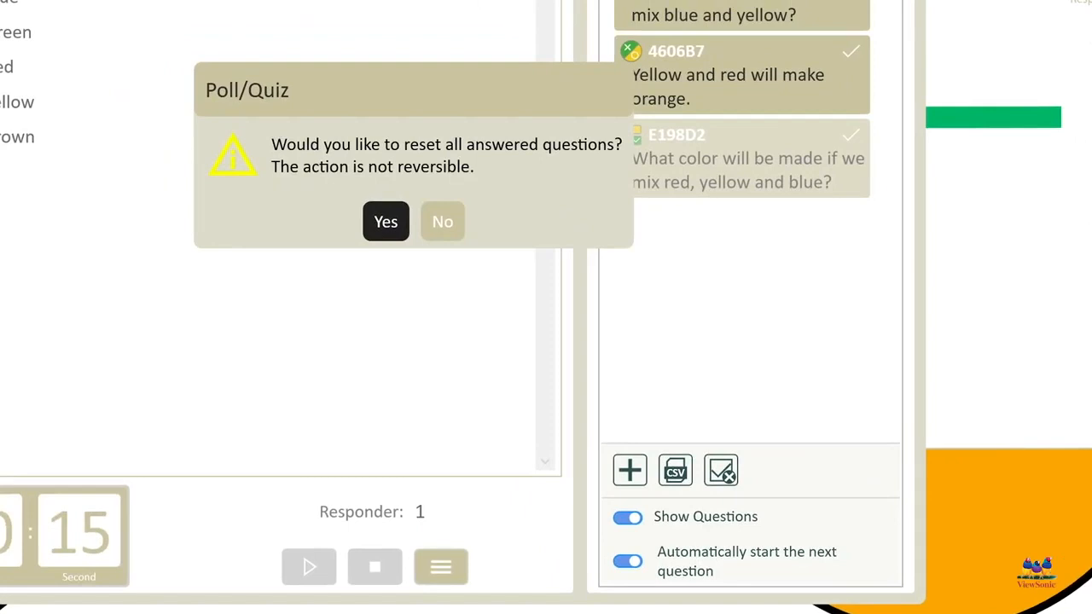
left_click(386, 222)
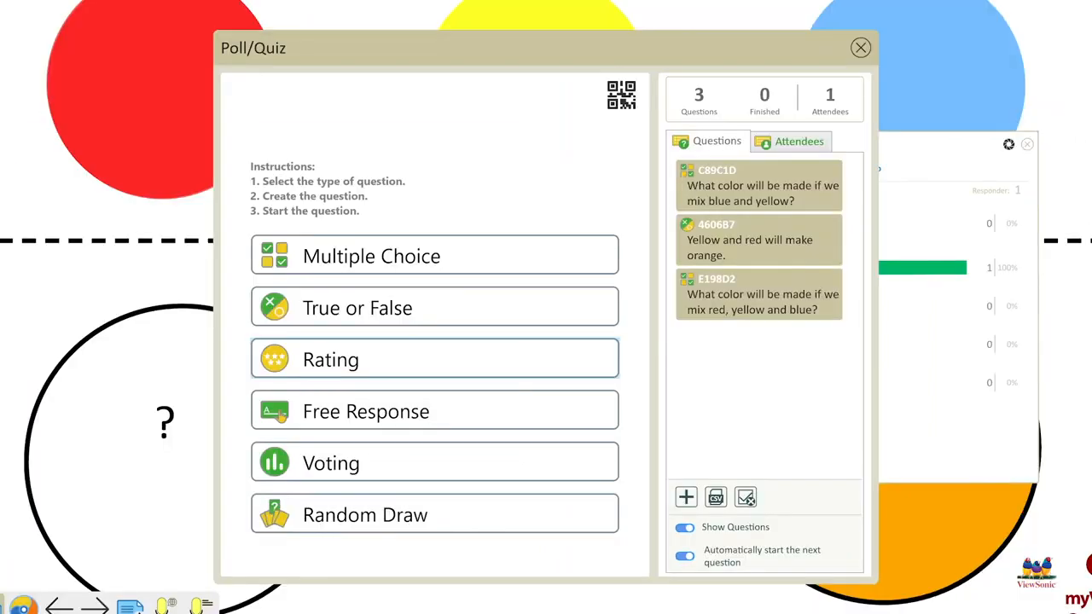